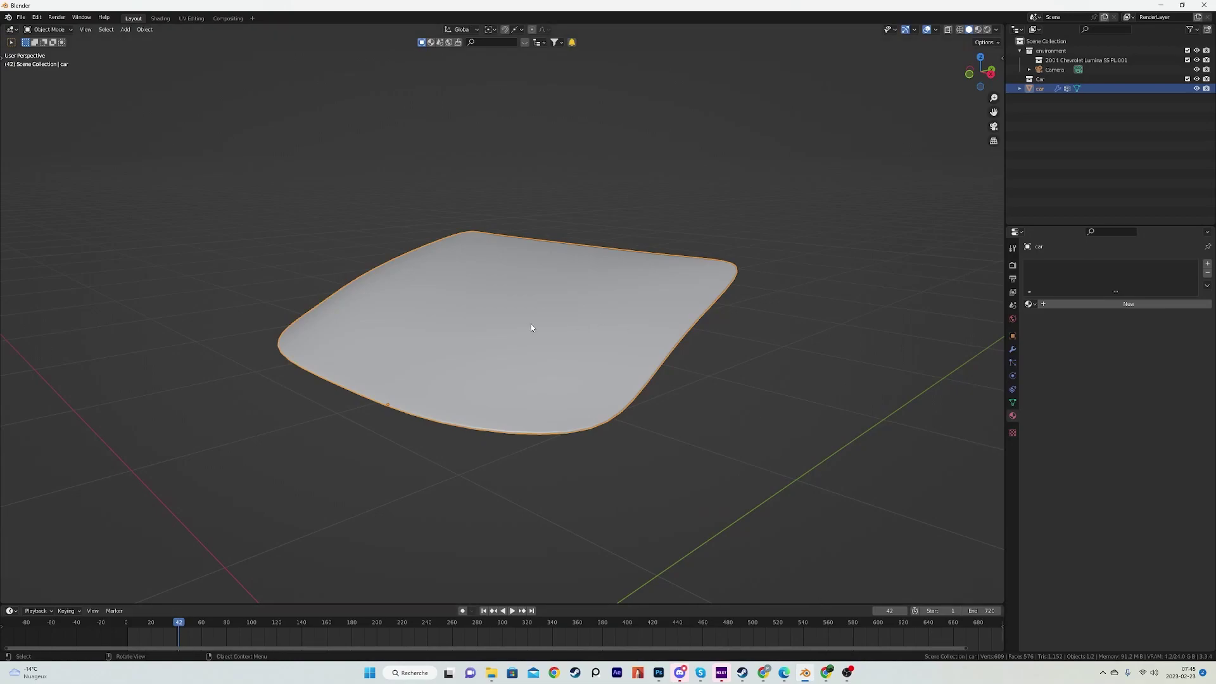
# Turn off Only Rim in the Solidify modifier of the car windshield mesh
pyautogui.moveTo(532, 329); pyautogui.dragTo(563, 339, button='middle')
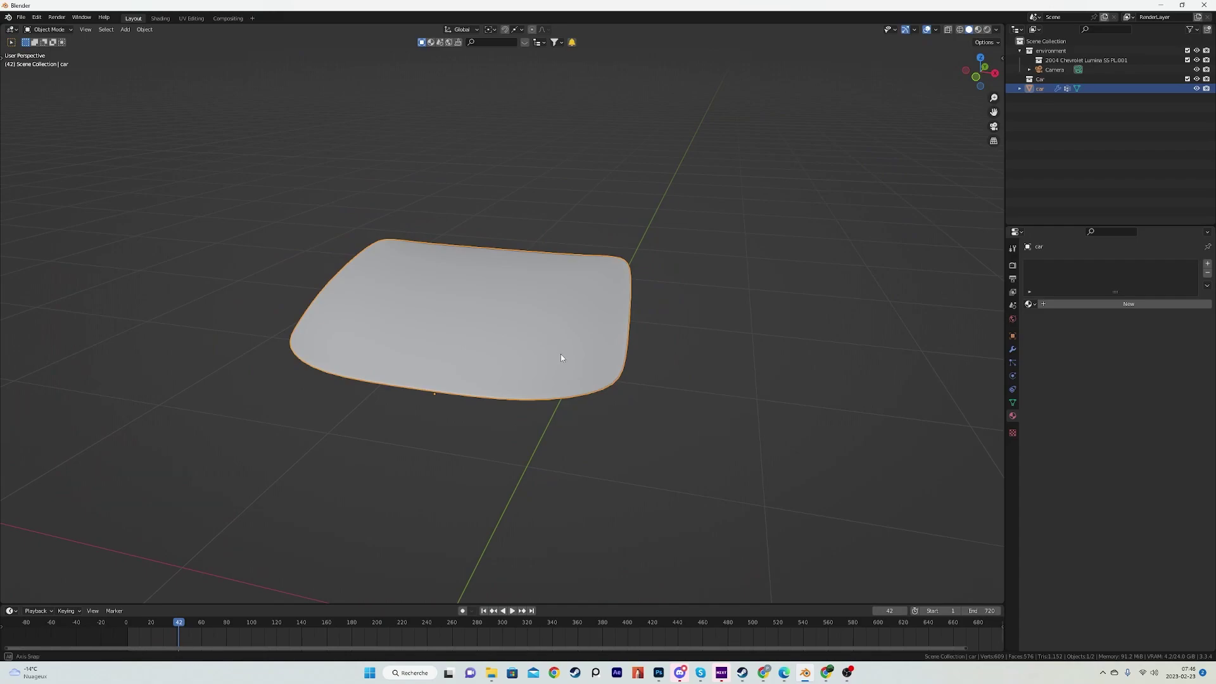
pyautogui.moveTo(560, 354); pyautogui.dragTo(537, 358, button='middle')
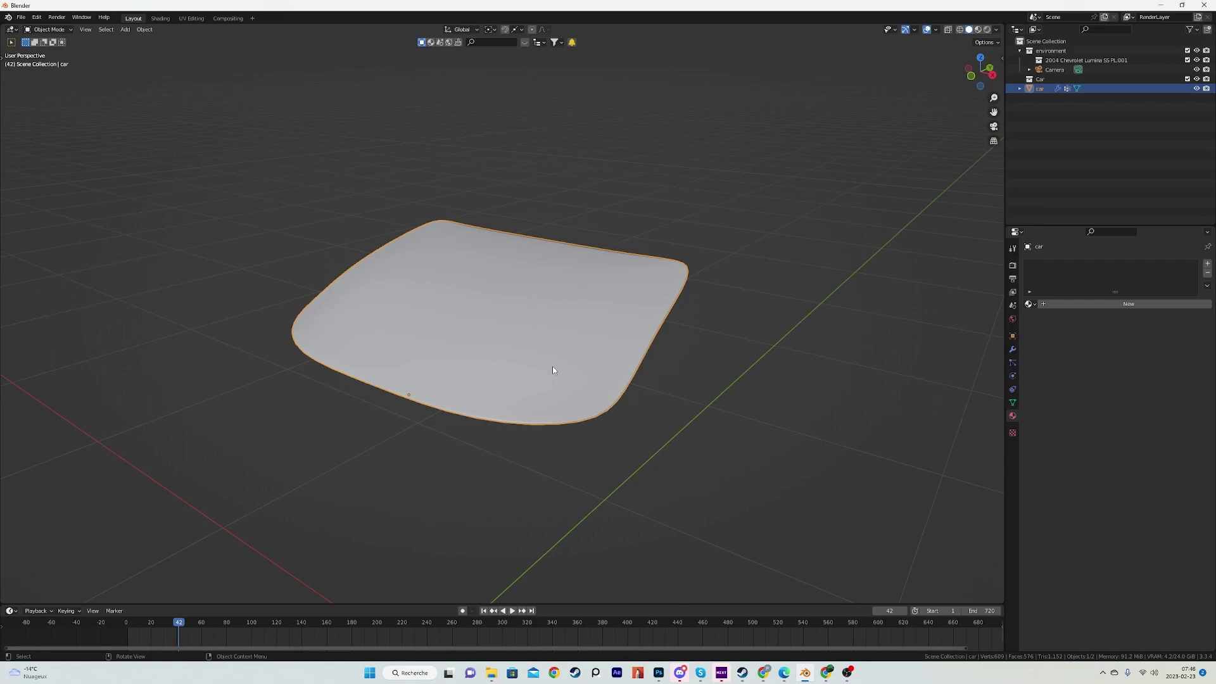
pyautogui.moveTo(553, 367); pyautogui.dragTo(483, 359, button='middle')
pyautogui.press('Tab')
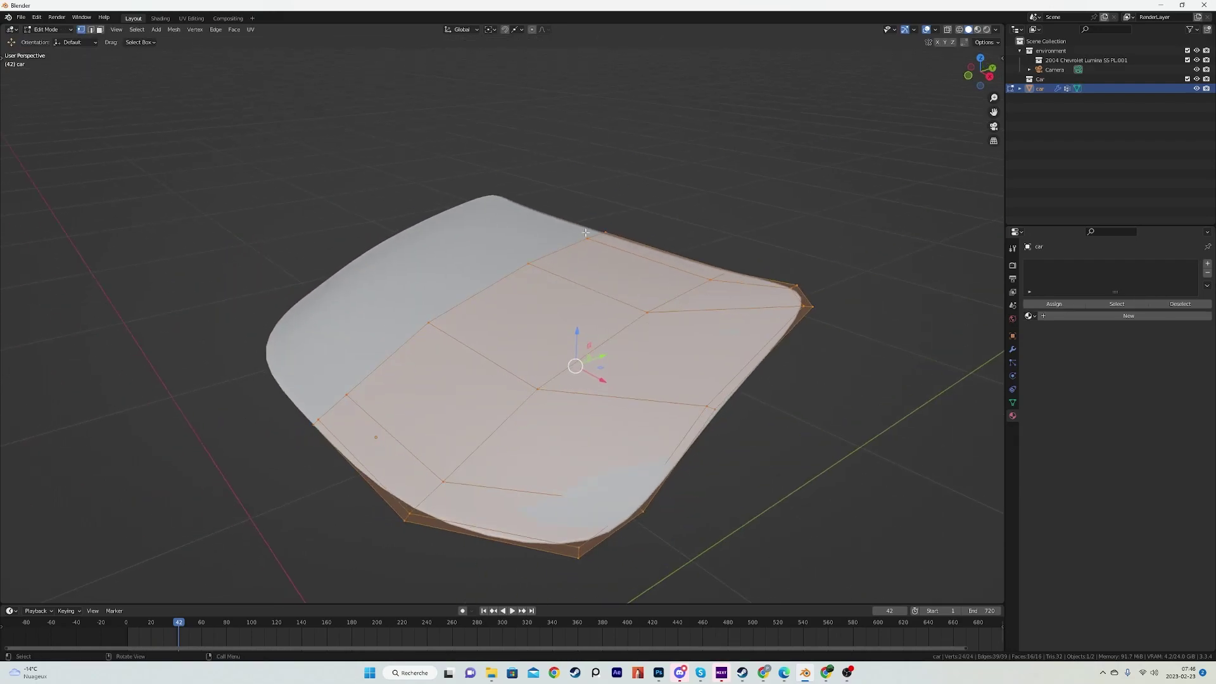
pyautogui.moveTo(755, 288); pyautogui.dragTo(638, 320, button='middle')
pyautogui.click(1013, 350)
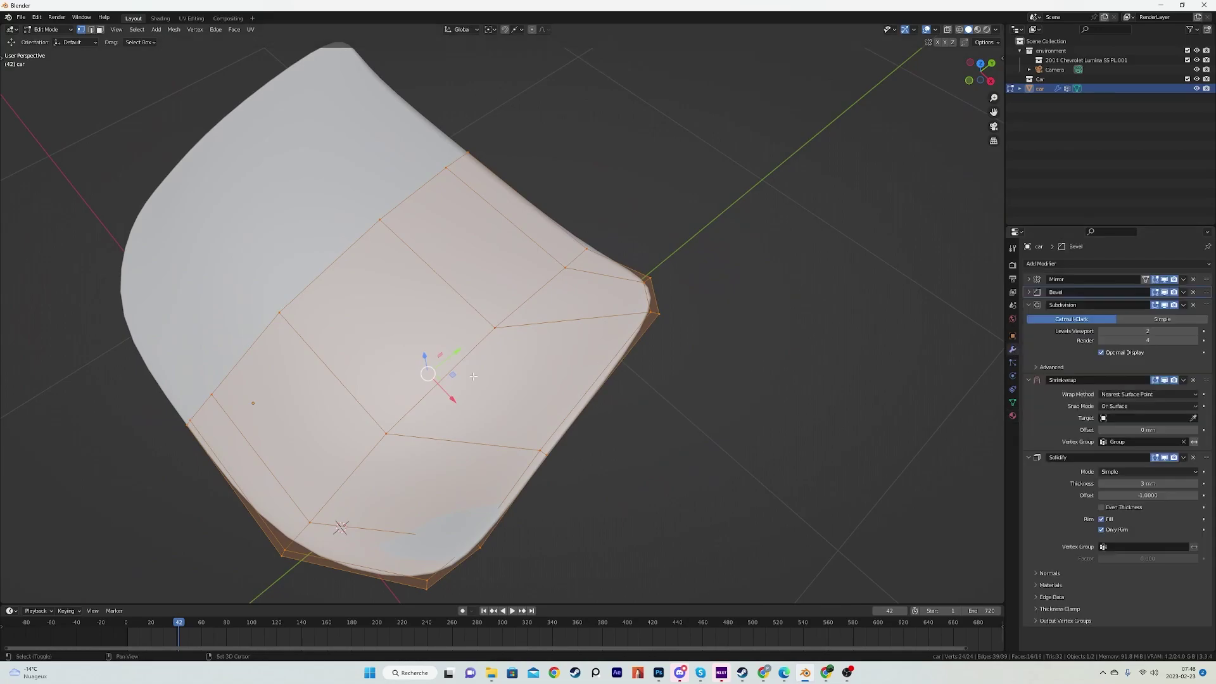
pyautogui.moveTo(495, 364); pyautogui.dragTo(589, 338, button='middle')
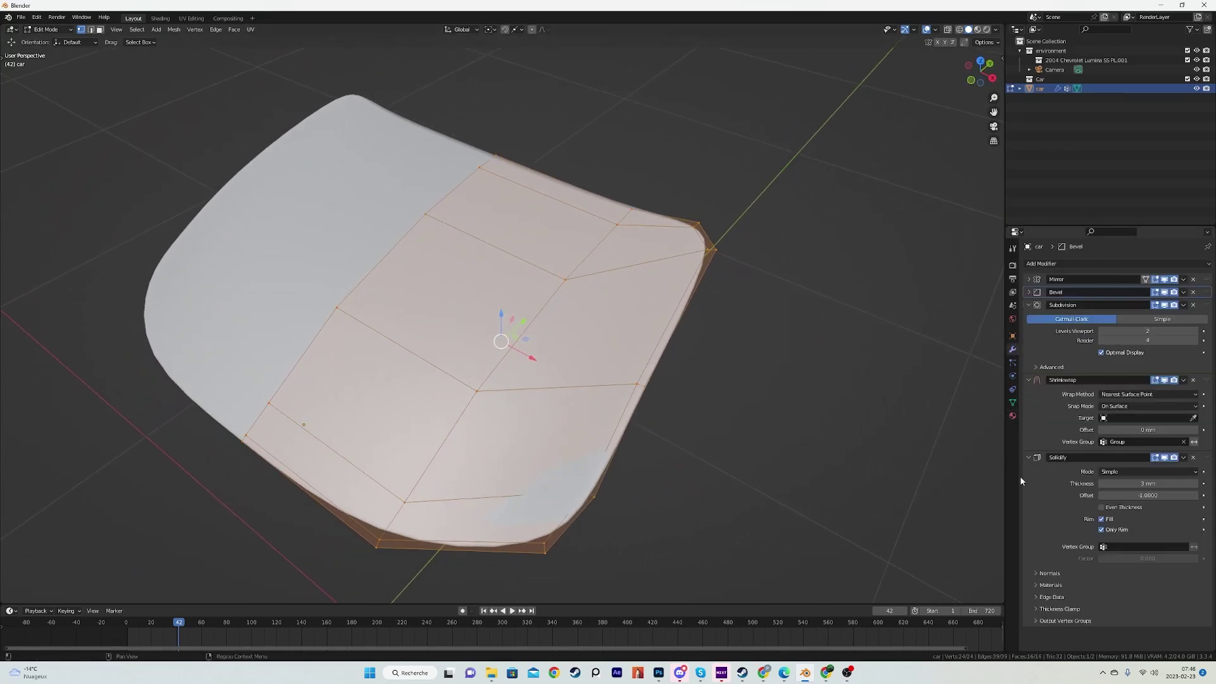
pyautogui.click(1102, 530)
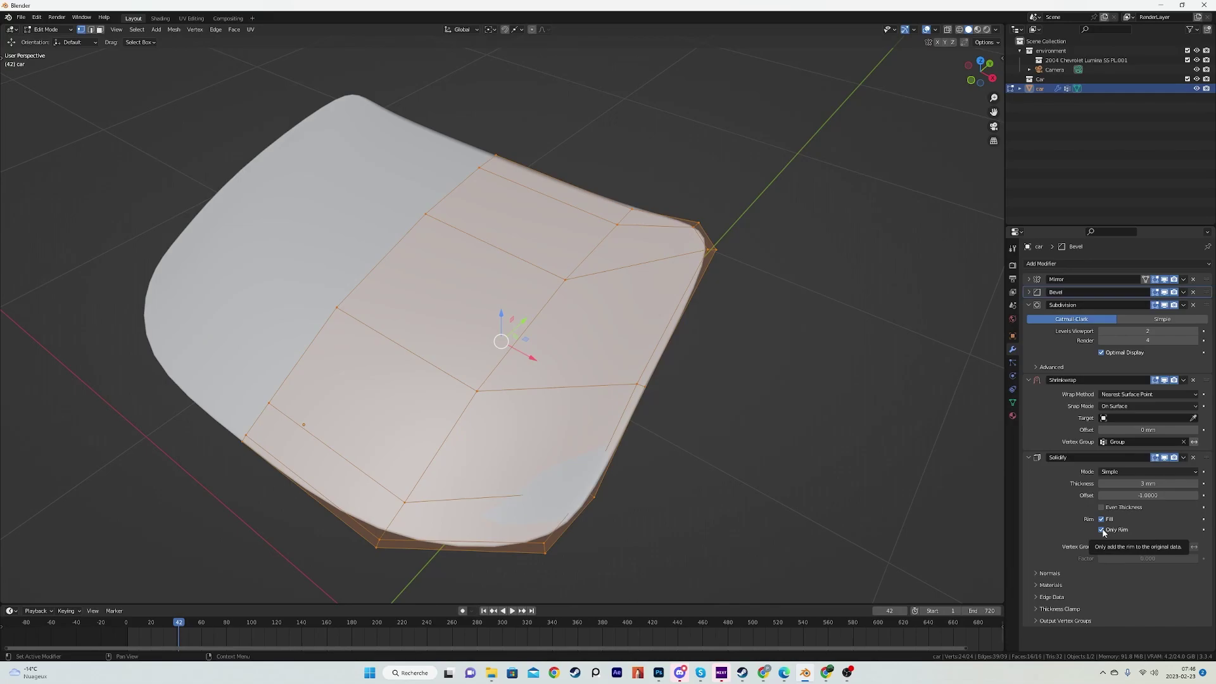
pyautogui.click(1103, 530)
pyautogui.moveTo(547, 429); pyautogui.dragTo(554, 391, button='middle')
pyautogui.press('Tab')
pyautogui.scroll(-2, 601, 389)
pyautogui.scroll(4, 535, 378)
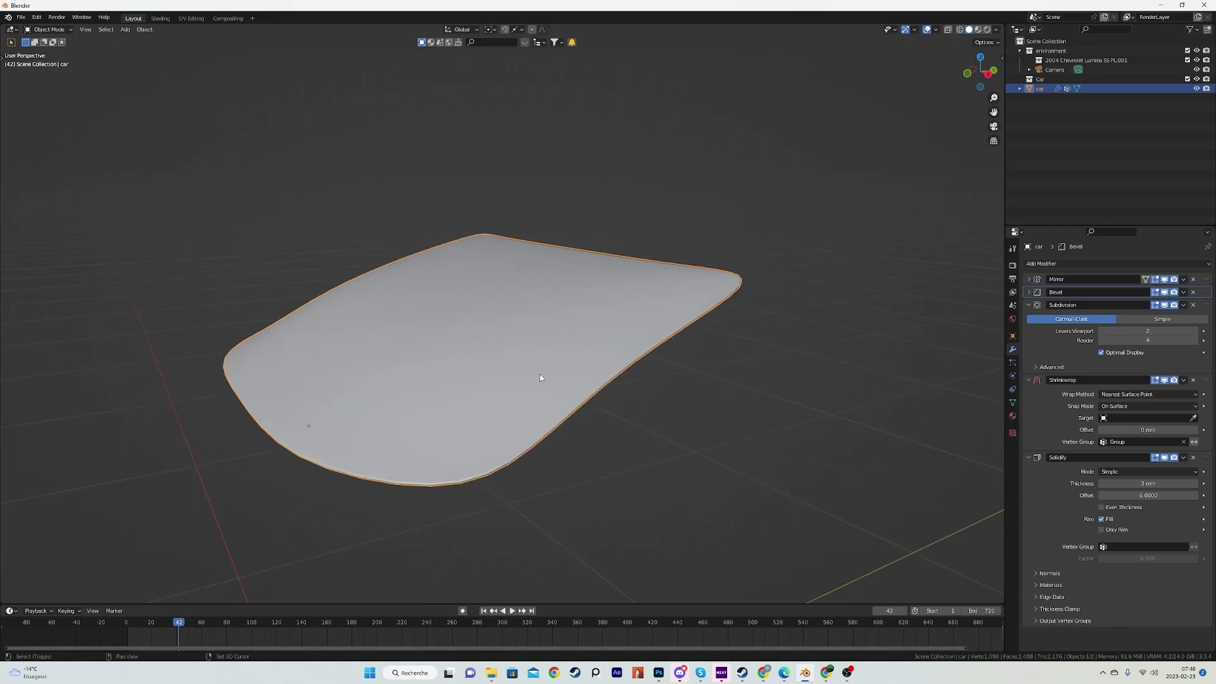
# Duplicate the windshield in place and adjust the copy's modifiers: viewport subdivision level 4, Solidify disabled in viewport and render
pyautogui.hotkey('shift', 'd')
pyautogui.rightClick(572, 375)
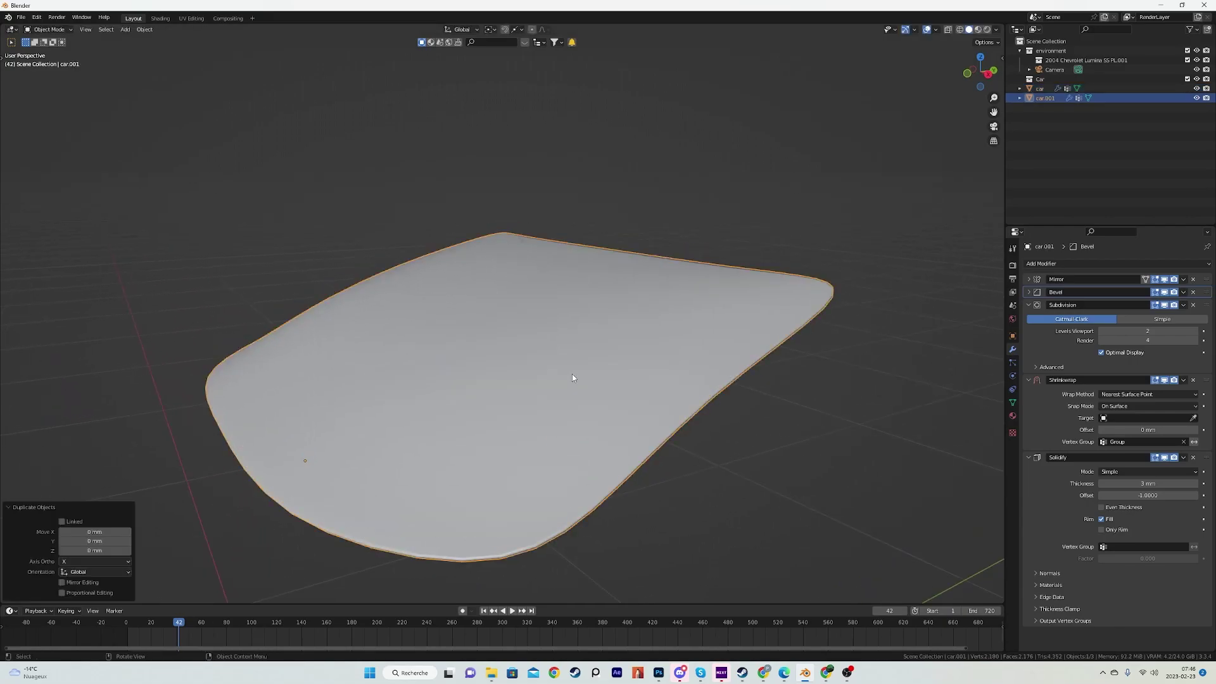
pyautogui.click(1196, 333)
pyautogui.click(1196, 333)
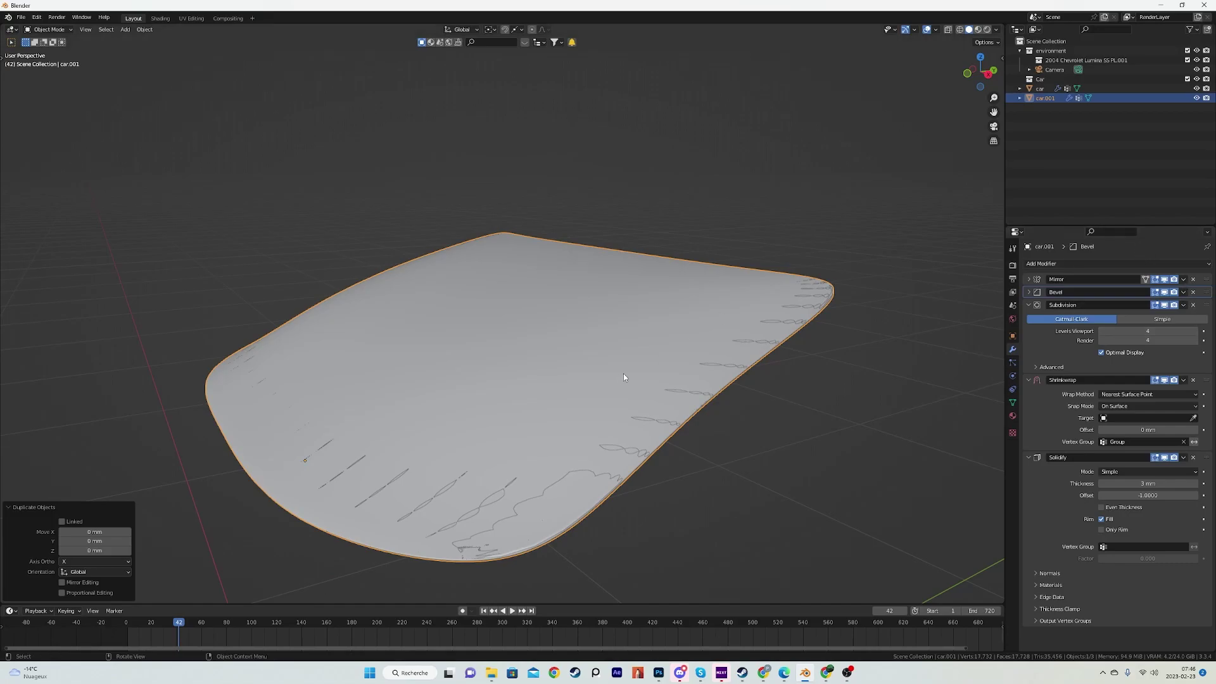
pyautogui.moveTo(620, 380); pyautogui.dragTo(635, 379, button='middle')
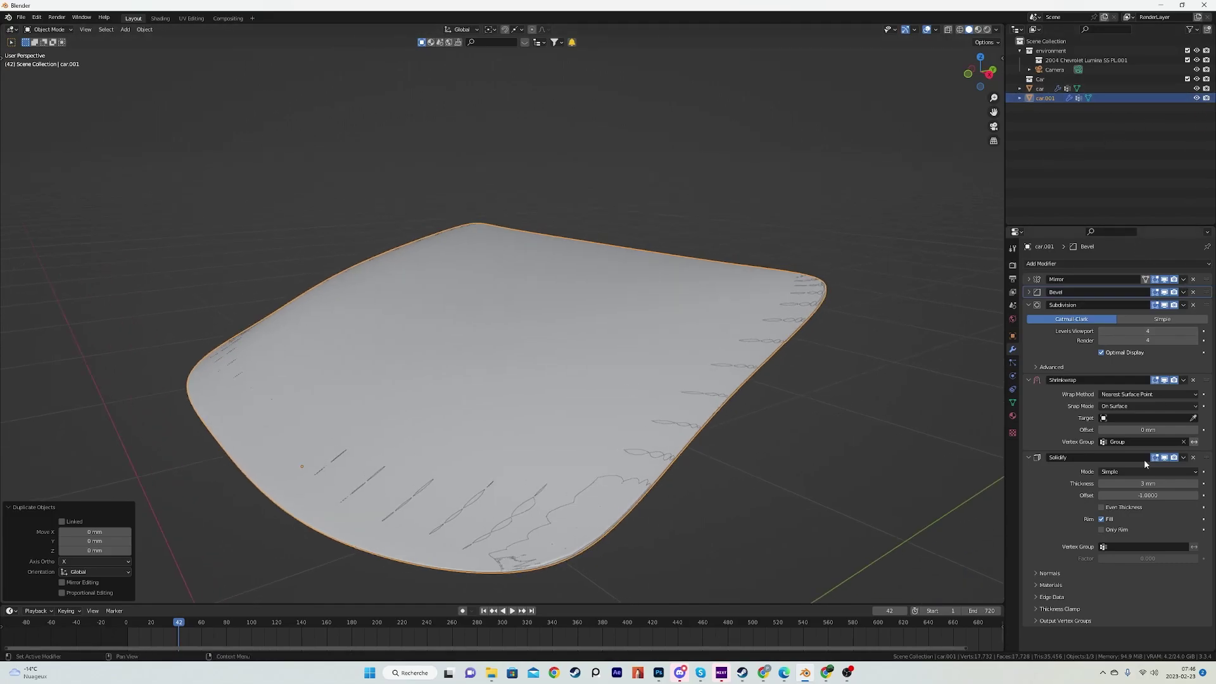
pyautogui.click(1165, 457)
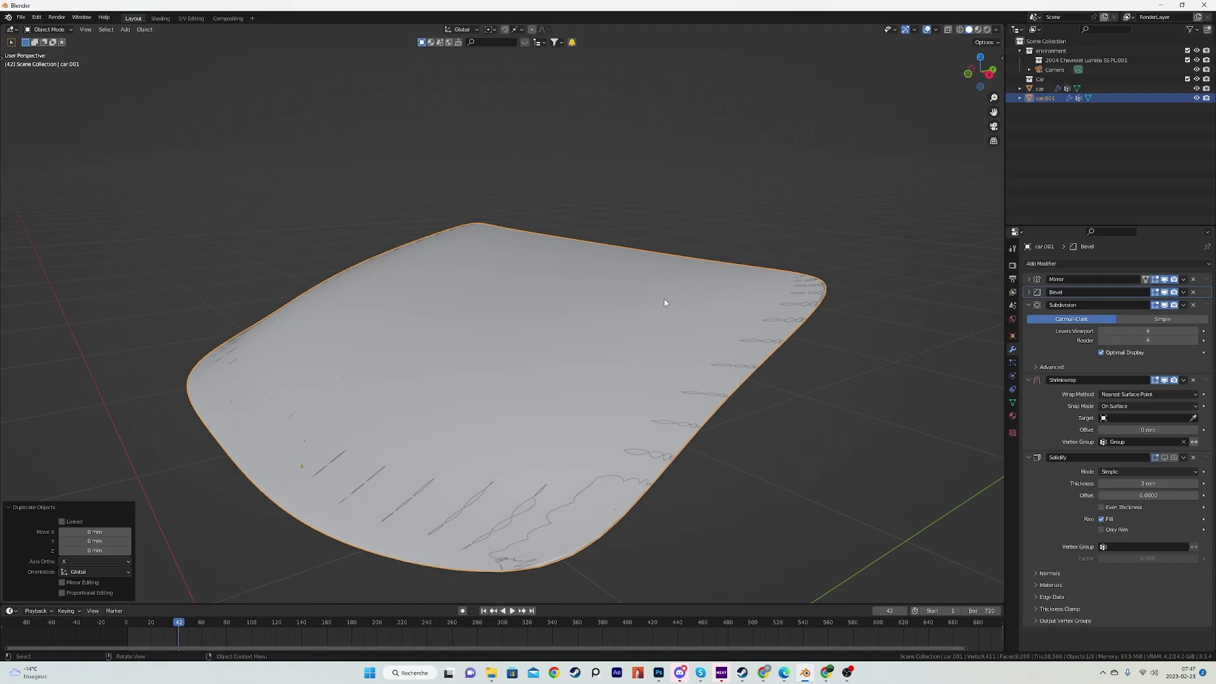
# Hide the duplicate mesh and rename it windshield basemesh
pyautogui.click(1196, 98)
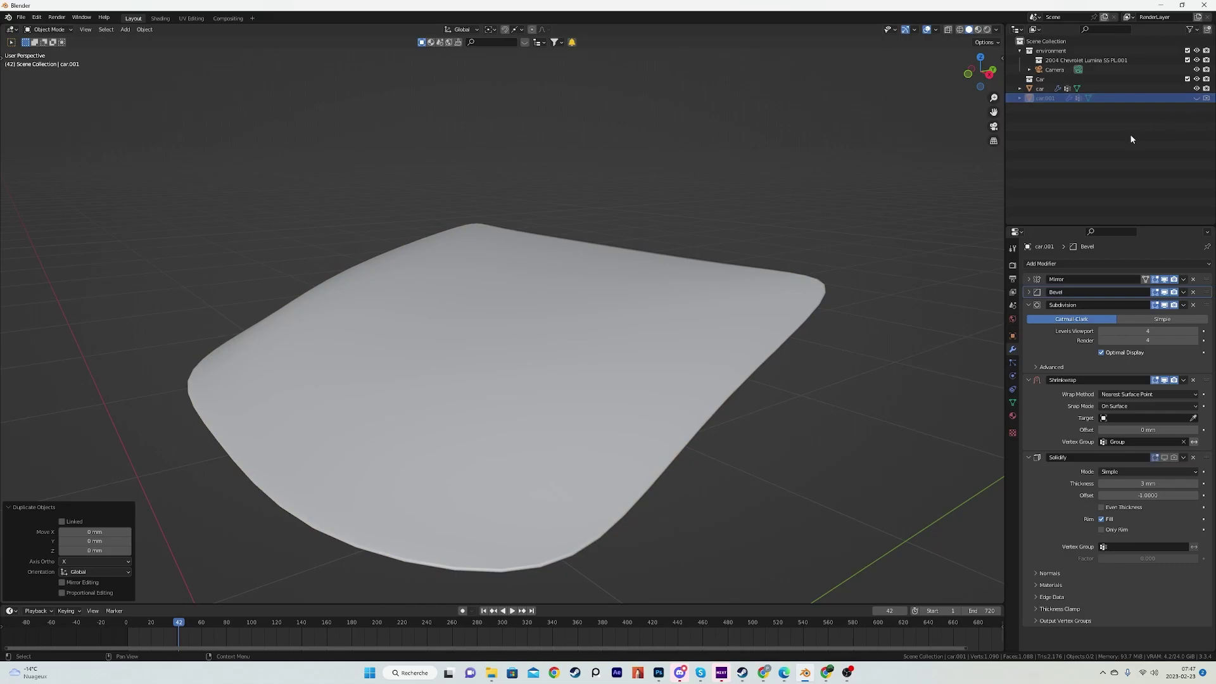
pyautogui.doubleClick(1044, 98)
pyautogui.write('windsh')
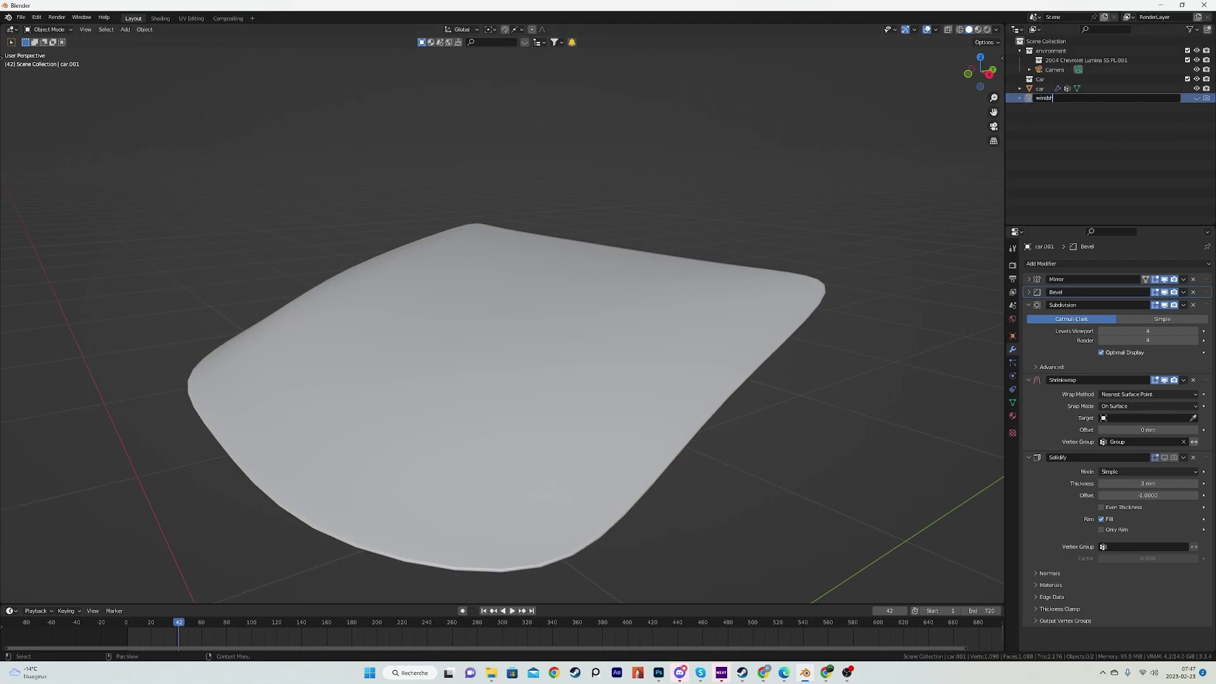
pyautogui.write('ield basemesh')
pyautogui.press('Return')
# Set the render level of the original car object's Subdivision modifier to 2
pyautogui.click(1041, 89)
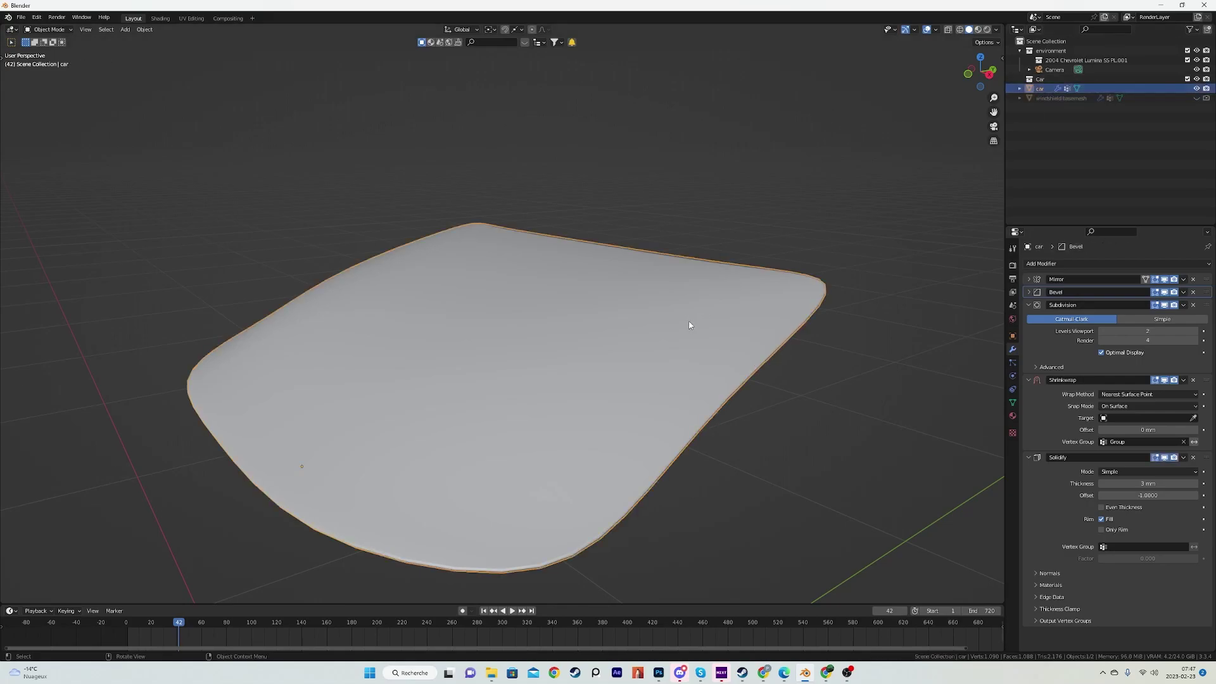
pyautogui.doubleClick(1116, 341)
pyautogui.write('2')
pyautogui.press('Return')
# Assign windshield basemesh as the target of the car object's Shrinkwrap modifier
pyautogui.click(1193, 418)
pyautogui.press('Escape')
pyautogui.click(1058, 262)
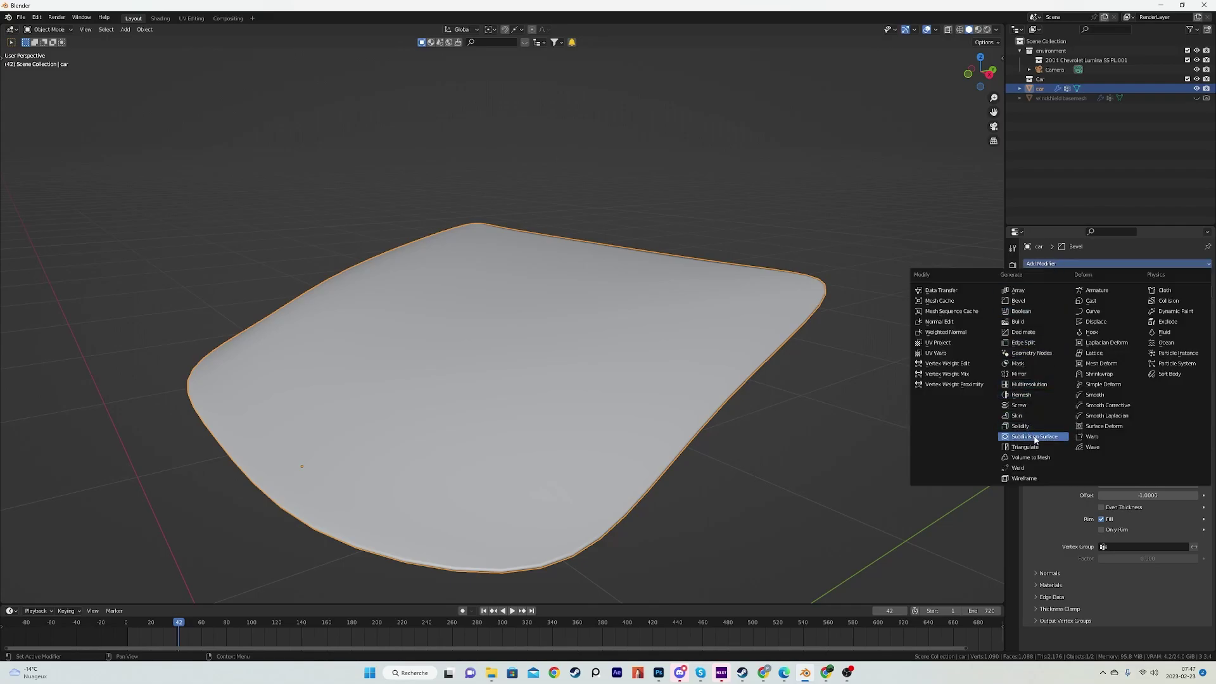
pyautogui.press('Escape')
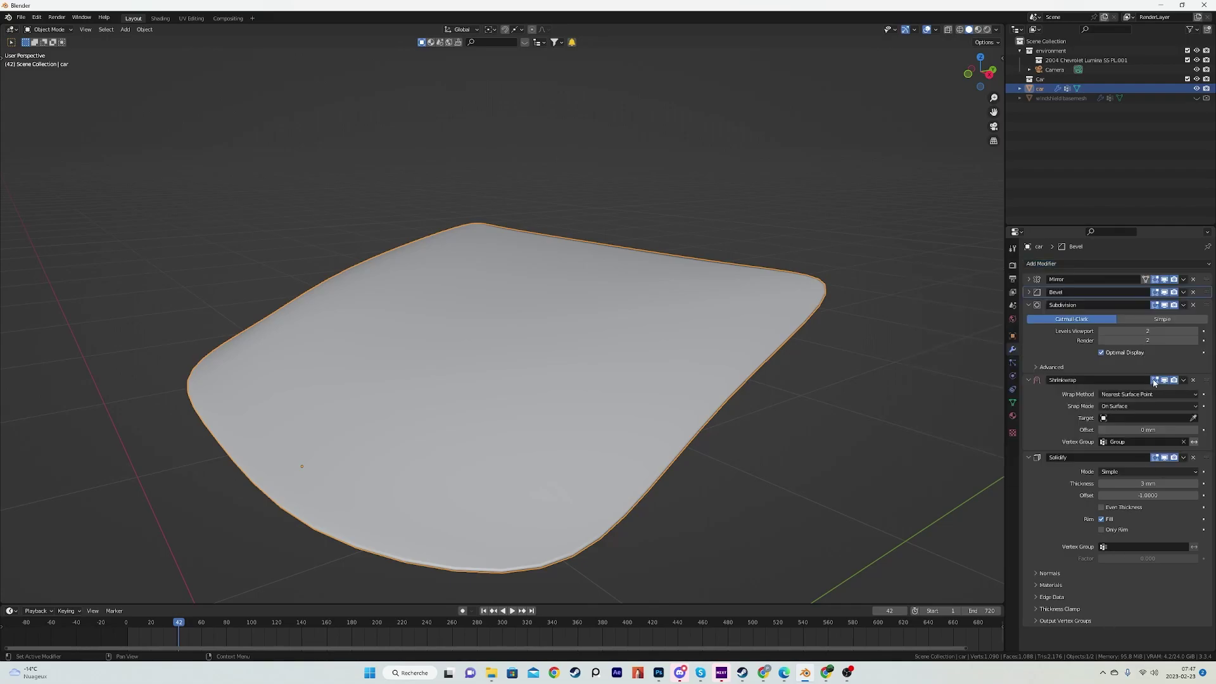
pyautogui.click(1193, 417)
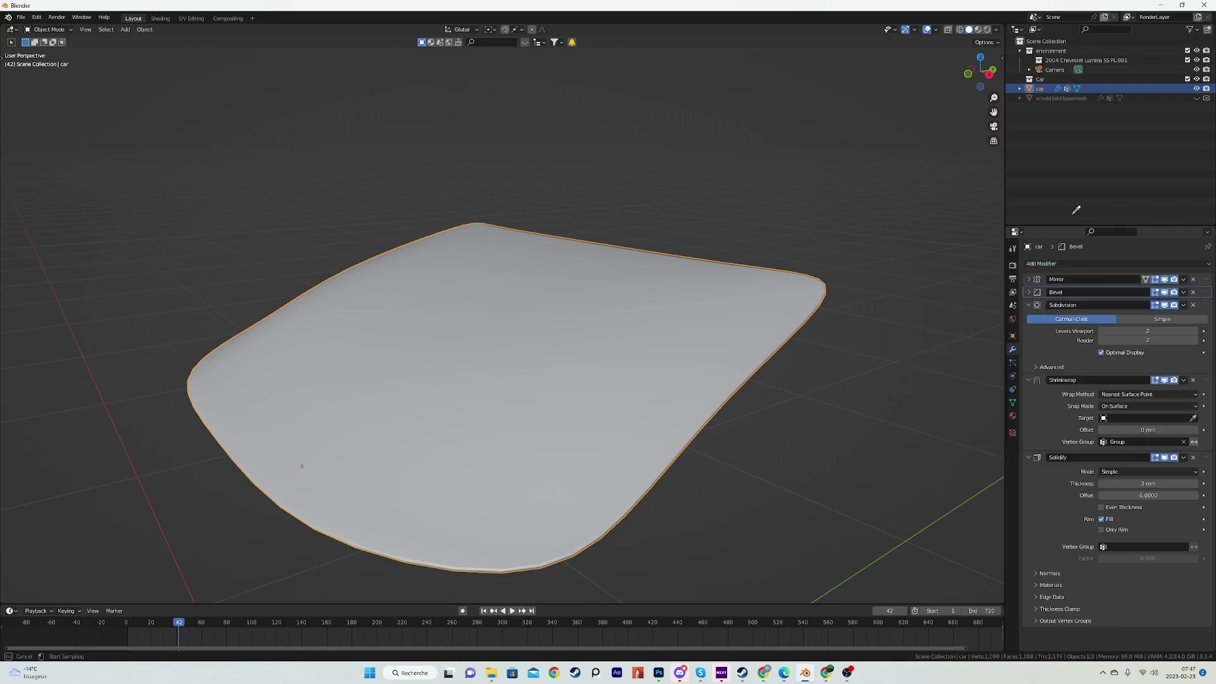
pyautogui.click(1056, 98)
# Enter Edit Mode on the car object and clear the vertex group from its Shrinkwrap modifier
pyautogui.moveTo(578, 346); pyautogui.dragTo(633, 355, button='middle')
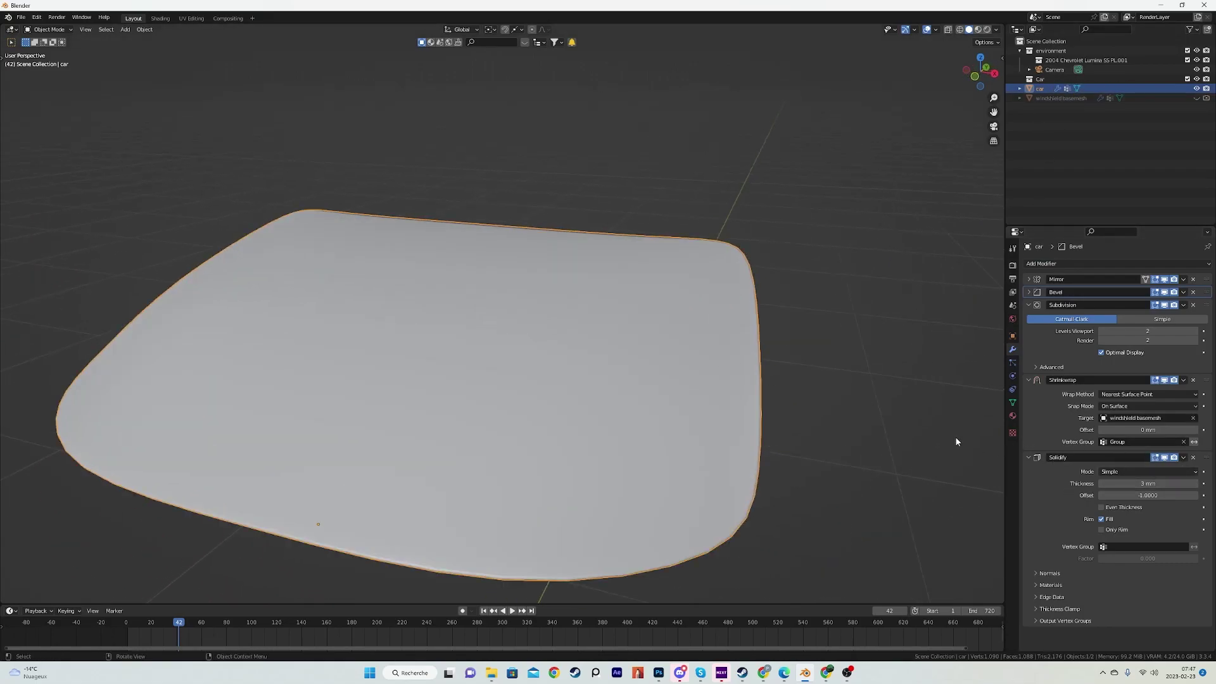
pyautogui.moveTo(916, 427); pyautogui.dragTo(393, 335, button='middle')
pyautogui.scroll(-4, 403, 333)
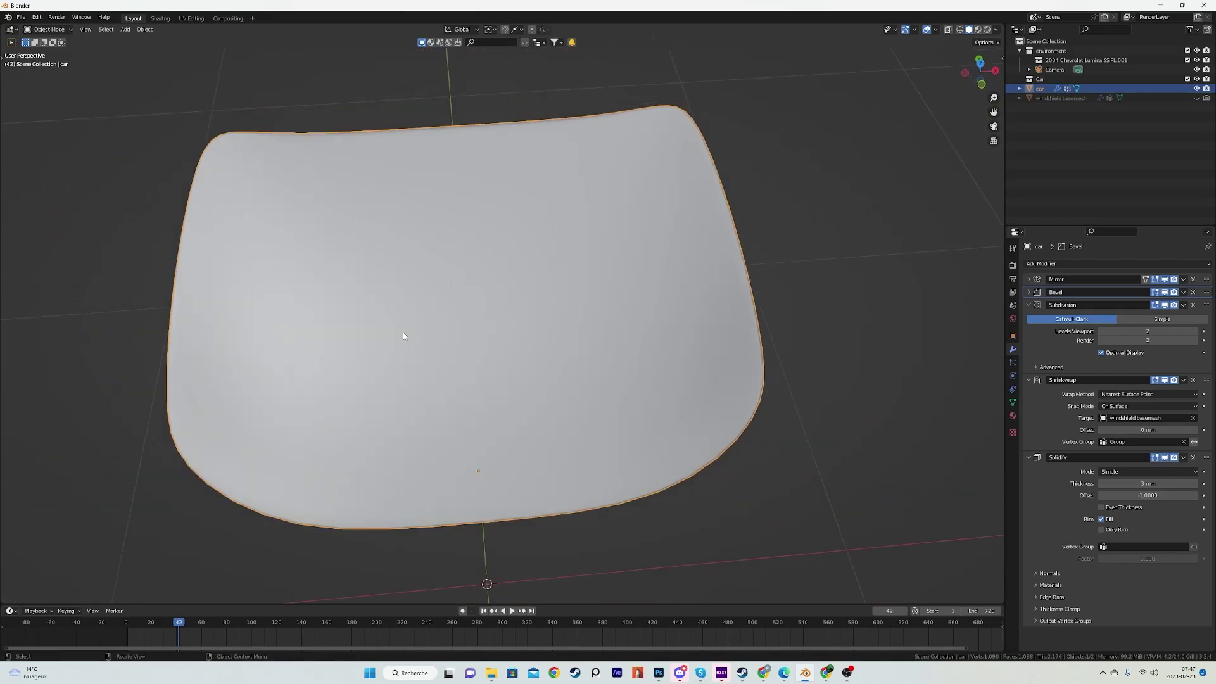
pyautogui.scroll(2, 406, 367)
pyautogui.scroll(1, 395, 391)
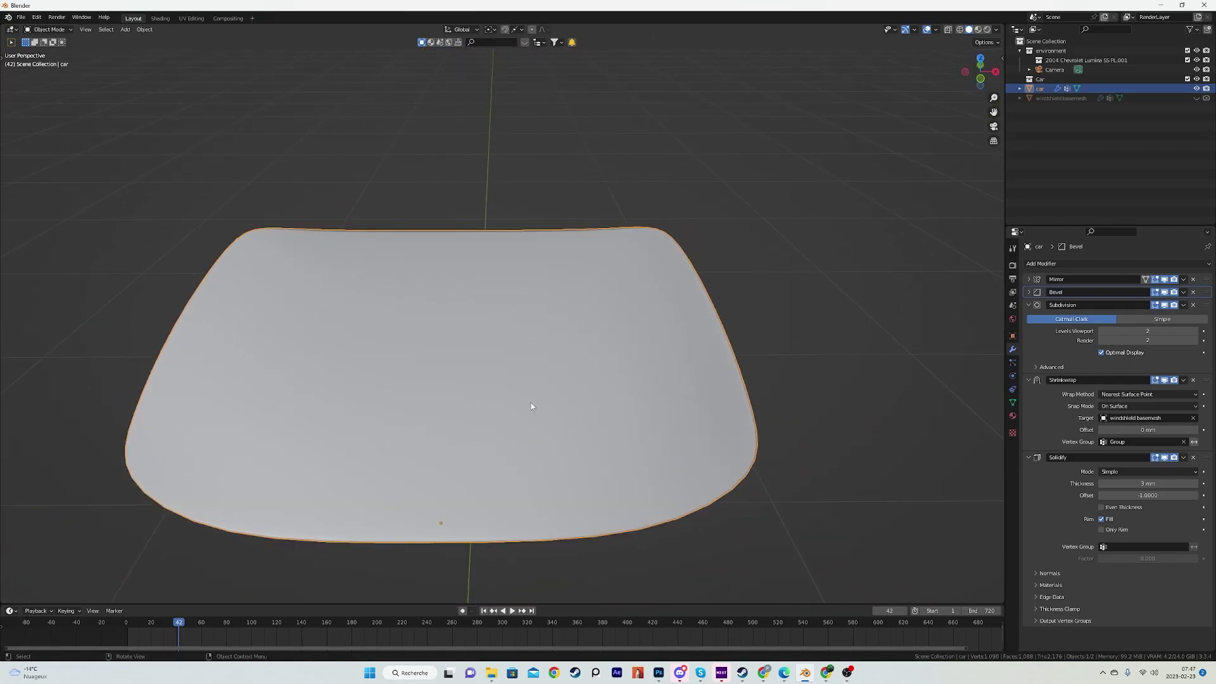
pyautogui.moveTo(632, 305); pyautogui.dragTo(591, 332, button='middle')
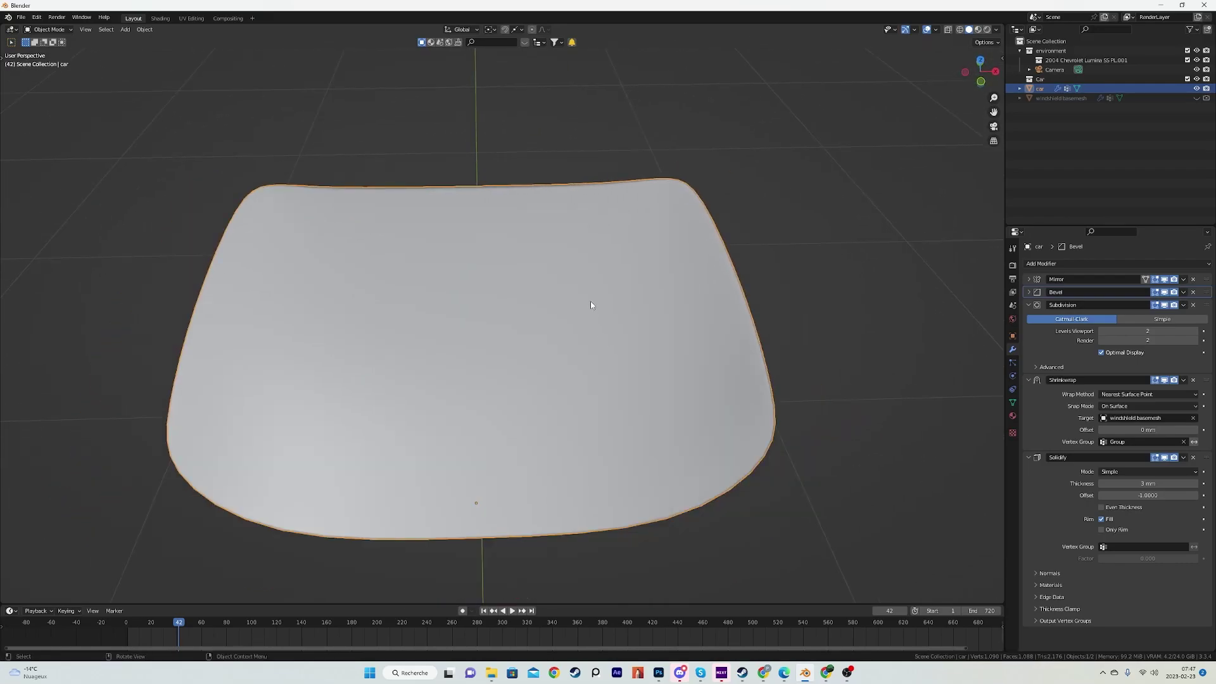
pyautogui.press('Tab')
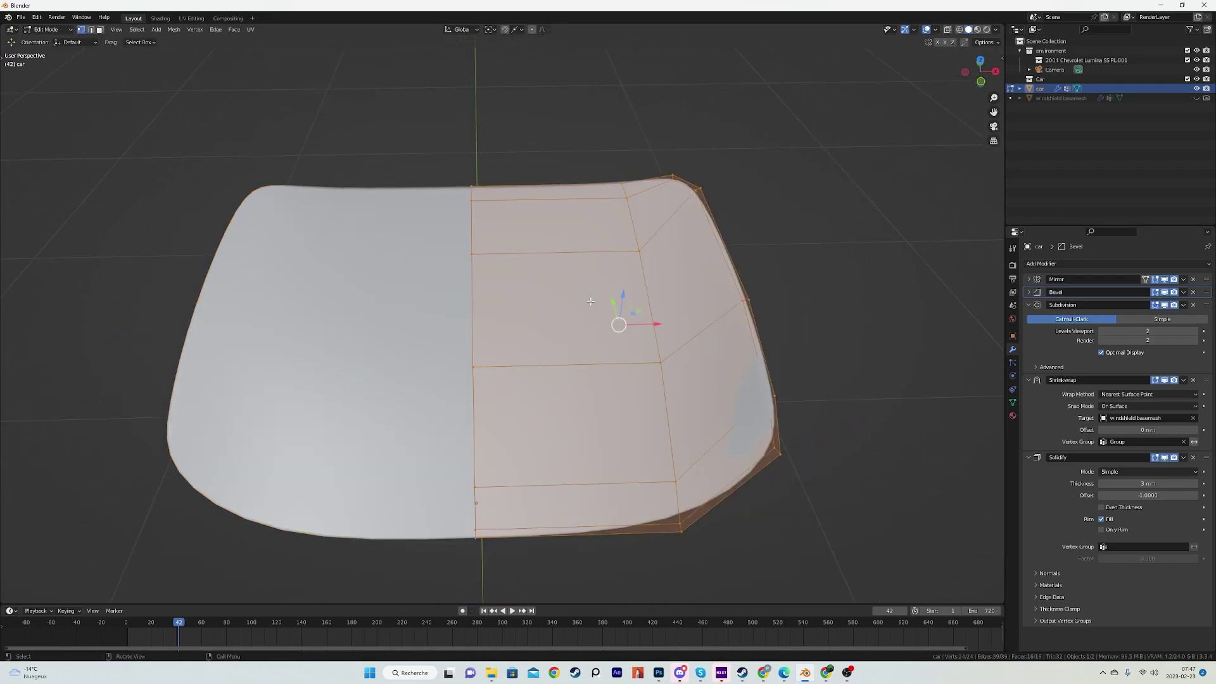
pyautogui.click(1184, 442)
# Examine the windshield's edge layout in wireframe and select the horizontal edge just below the upper border of the editable half
pyautogui.moveTo(709, 324); pyautogui.dragTo(579, 320, button='middle')
pyautogui.scroll(-1, 558, 329)
pyautogui.moveTo(514, 347); pyautogui.dragTo(499, 365, button='middle')
pyautogui.moveTo(471, 231)
pyautogui.mouseDown(button='middle')
pyautogui.moveTo(486, 260)
pyautogui.moveTo(452, 370)
pyautogui.moveTo(509, 303)
pyautogui.mouseUp(button='middle')
pyautogui.scroll(4, 452, 369)
pyautogui.hotkey('shift', 'z')
pyautogui.scroll(-3, 509, 303)
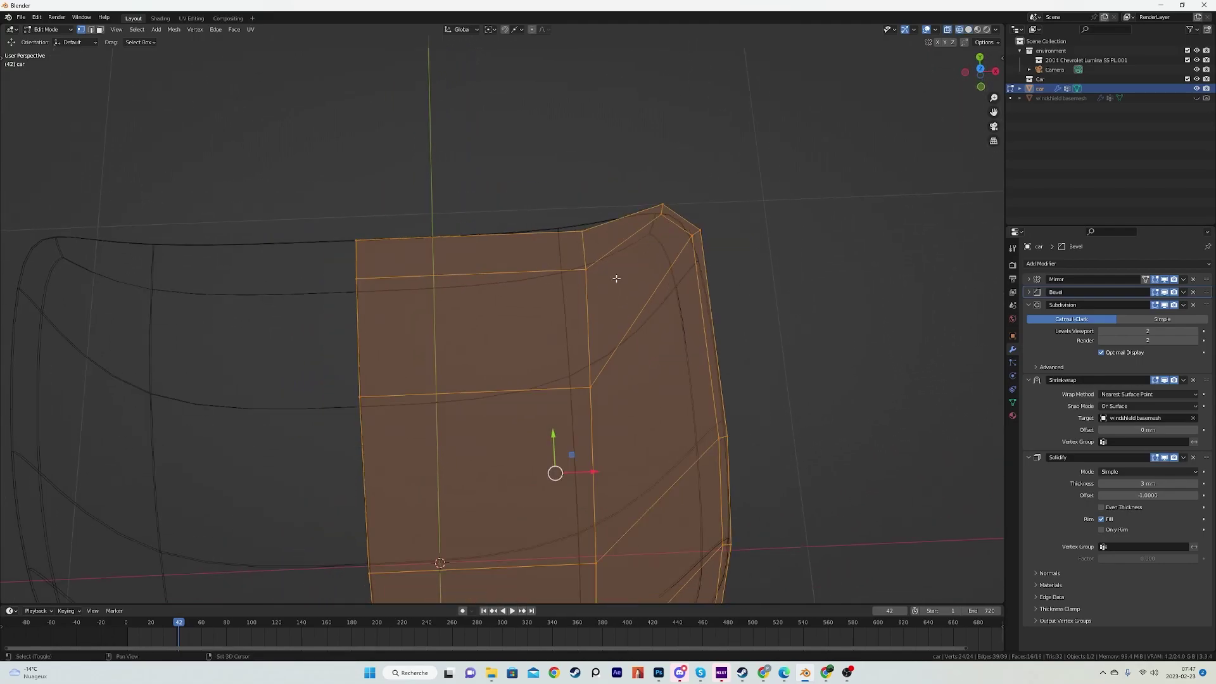
pyautogui.scroll(-3, 634, 240)
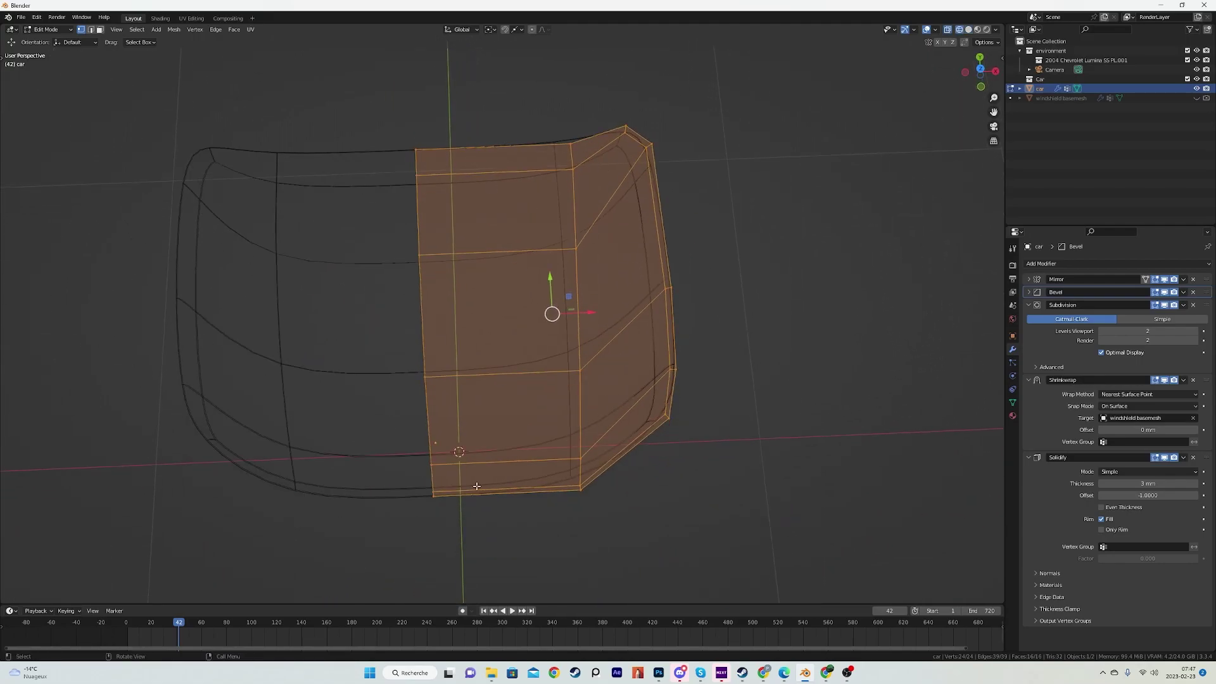
pyautogui.keyDown('shift'); pyautogui.moveTo(516, 392); pyautogui.dragTo(540, 407, button='middle'); pyautogui.keyUp('shift')
pyautogui.scroll(1, 526, 456)
pyautogui.scroll(1, 538, 257)
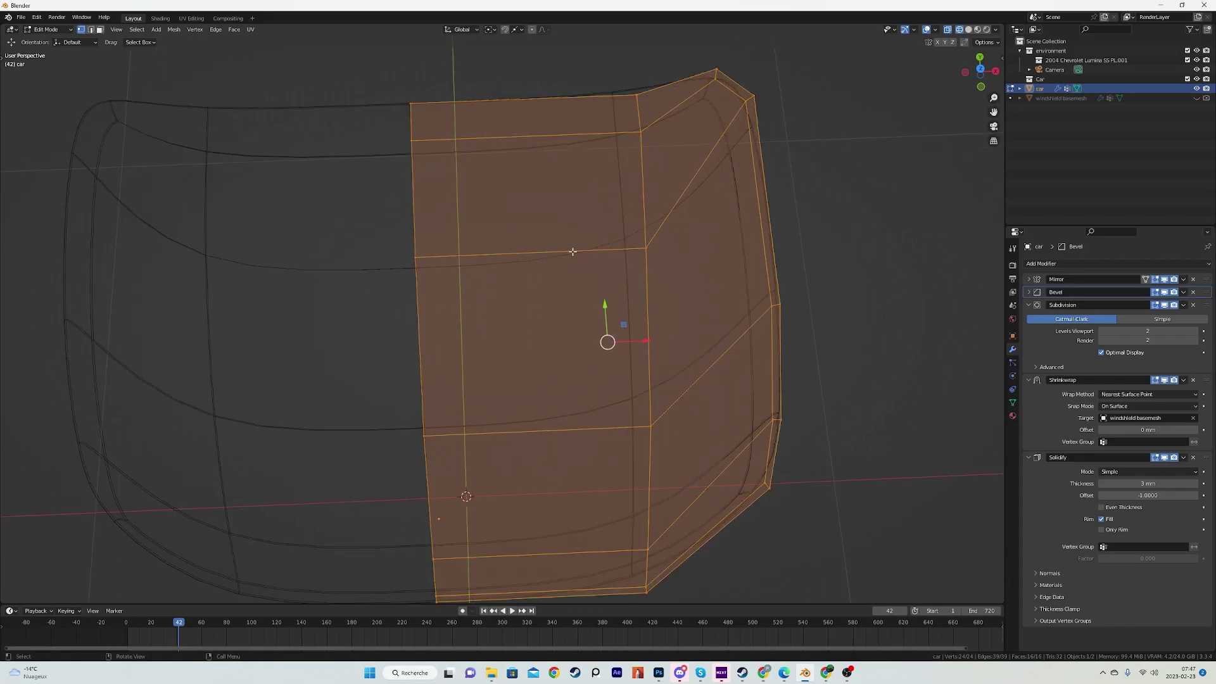
pyautogui.scroll(-2, 572, 254)
pyautogui.keyDown('shift'); pyautogui.moveTo(574, 277); pyautogui.dragTo(570, 309, button='middle'); pyautogui.keyUp('shift')
pyautogui.scroll(1, 571, 309)
pyautogui.press('2')
pyautogui.click(526, 215)
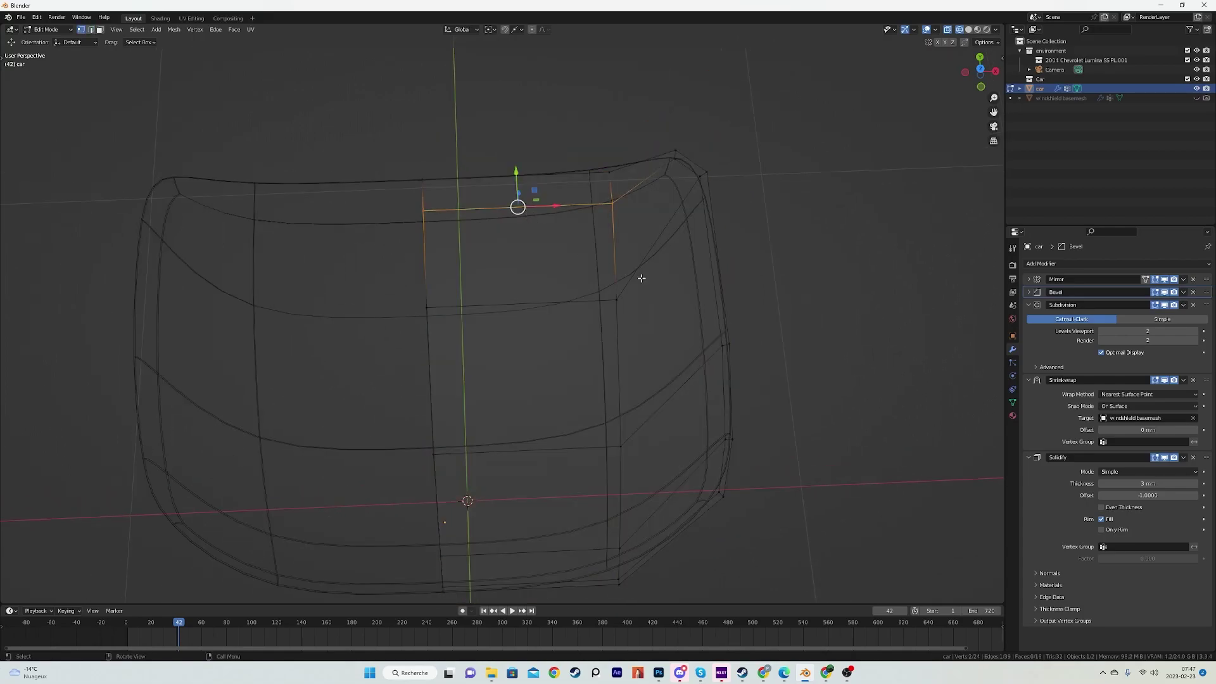
# Increase the Solidify modifier's Material Offset by one
pyautogui.click(1051, 585)
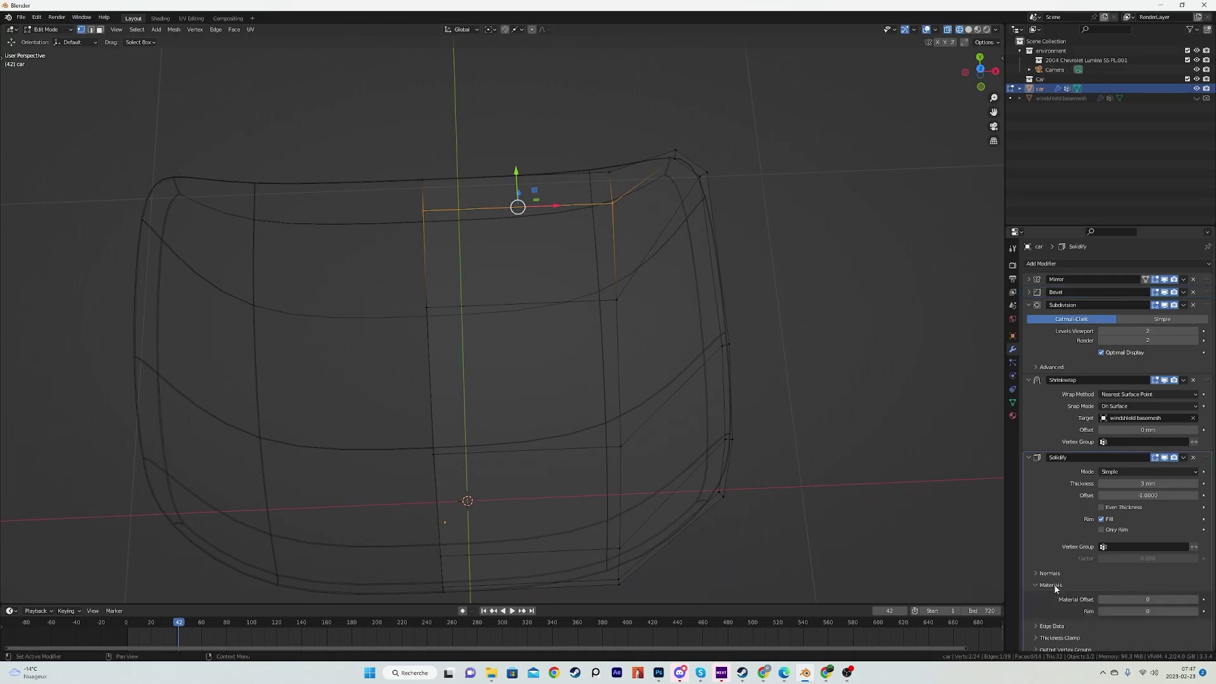
pyautogui.click(1196, 601)
# Return to Object Mode in solid shading, create a new material for the windshield and add two empty material slots
pyautogui.click(1014, 416)
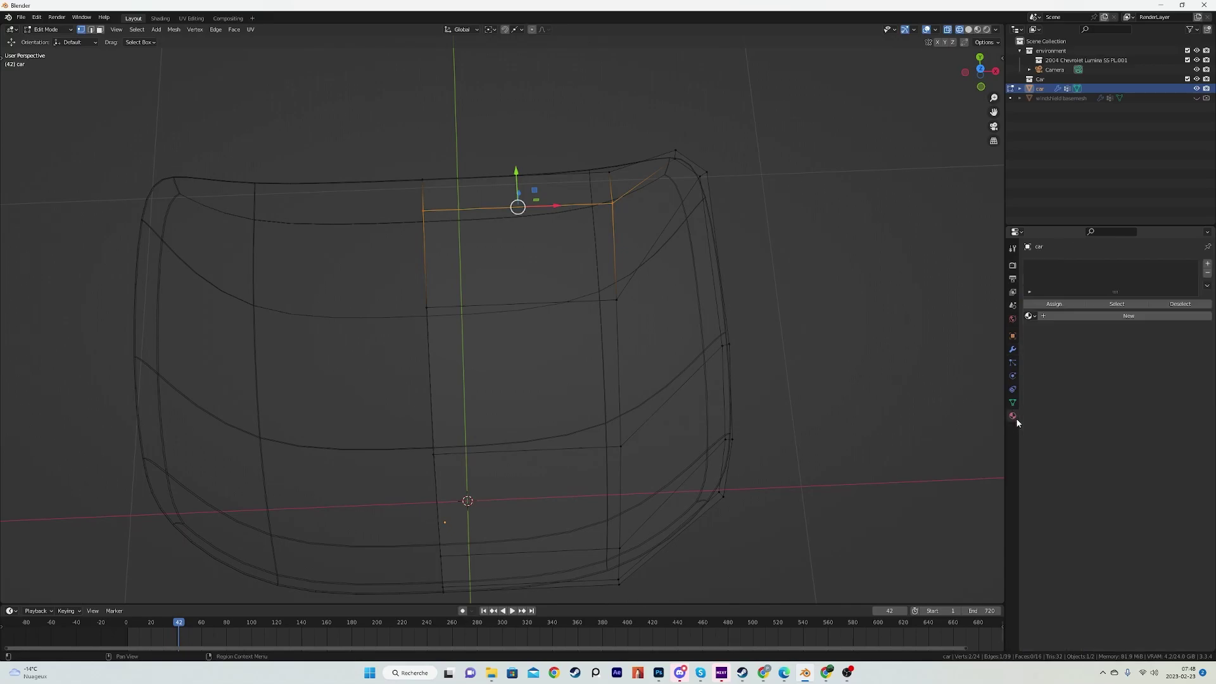
pyautogui.press('Tab')
pyautogui.moveTo(592, 440)
pyautogui.mouseDown(button='middle')
pyautogui.moveTo(562, 416)
pyautogui.moveTo(568, 389)
pyautogui.mouseUp(button='middle')
pyautogui.hotkey('shift', 'z')
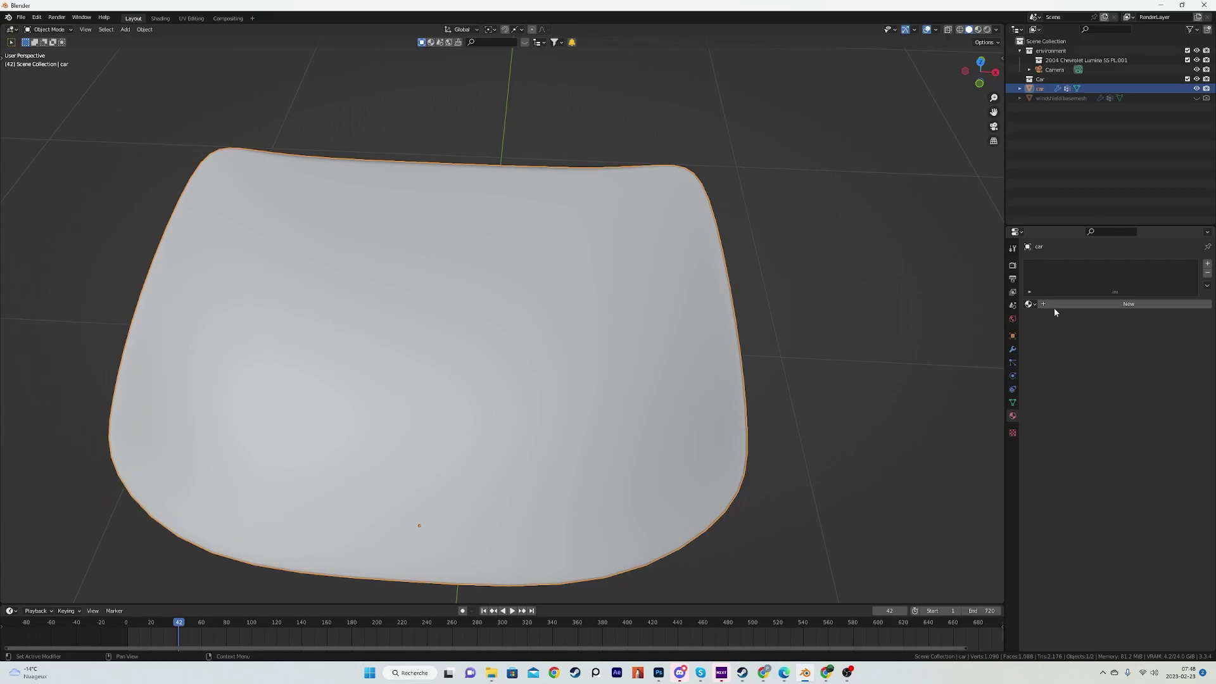
pyautogui.click(1064, 304)
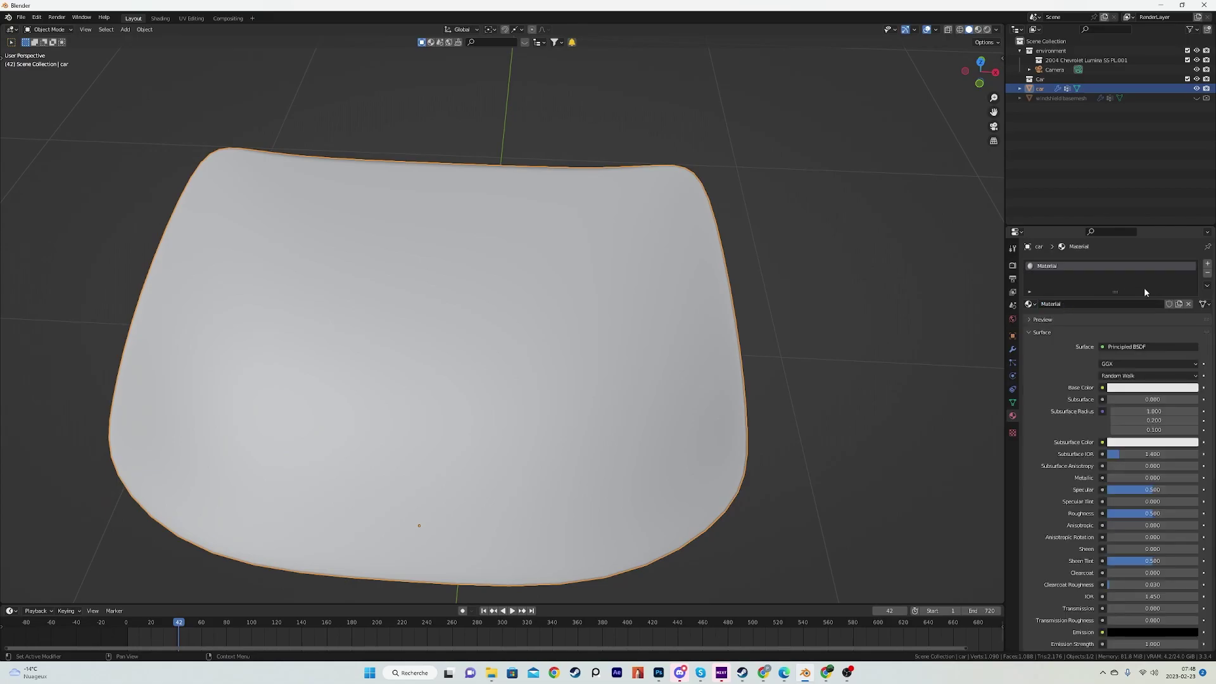
pyautogui.click(1208, 265)
pyautogui.click(1208, 265)
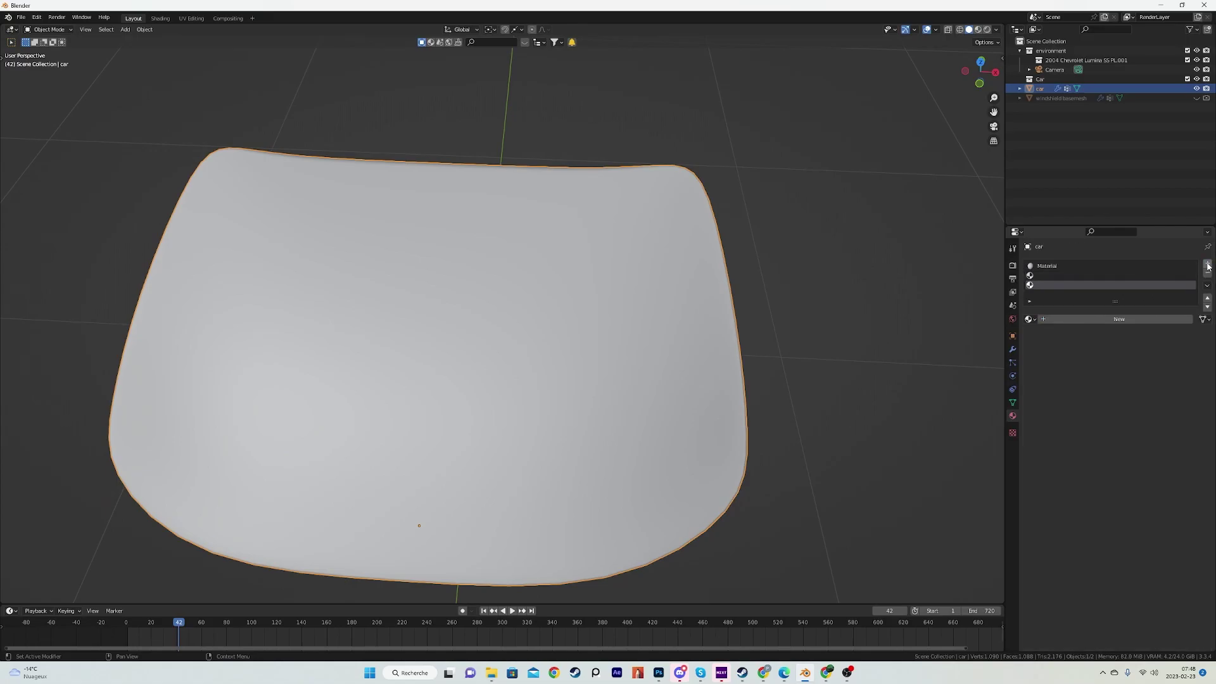
# Rename the material in the windshield's first slot to glass
pyautogui.click(1059, 267)
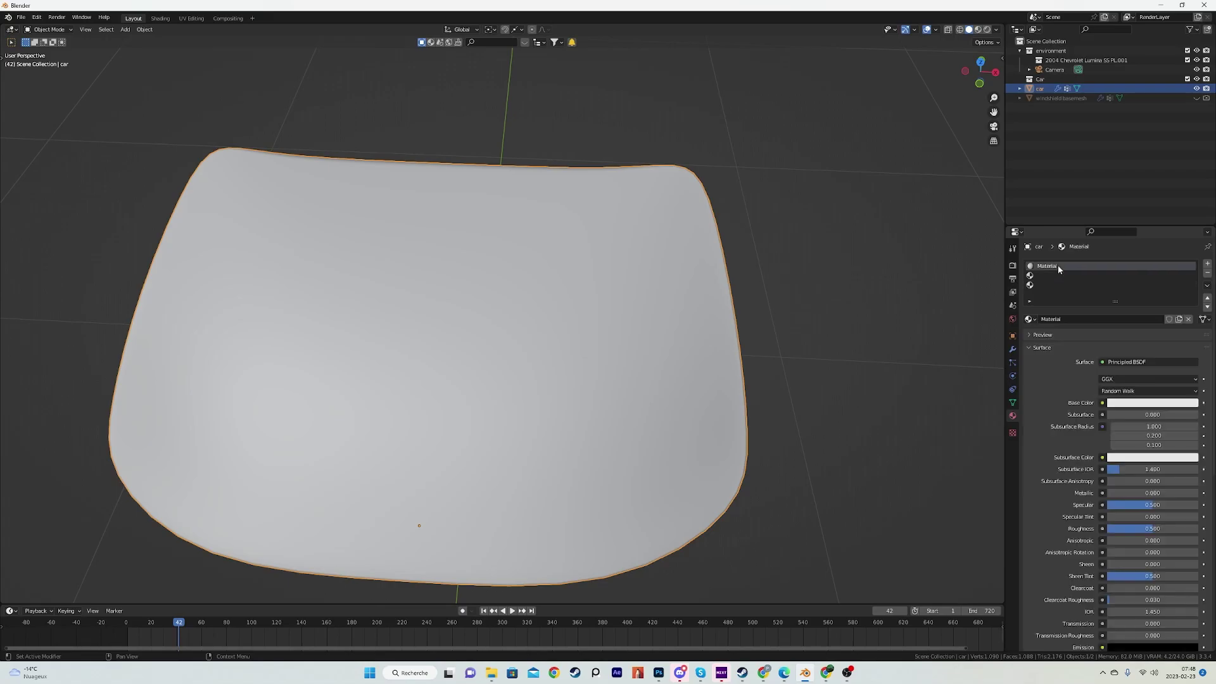
pyautogui.doubleClick(1087, 319)
pyautogui.write('glass')
pyautogui.press('Return')
# Switch the viewport to Rendered shading and set the glass material's roughness to 0
pyautogui.scroll(-2, 773, 374)
pyautogui.press('z')
pyautogui.click(658, 309)
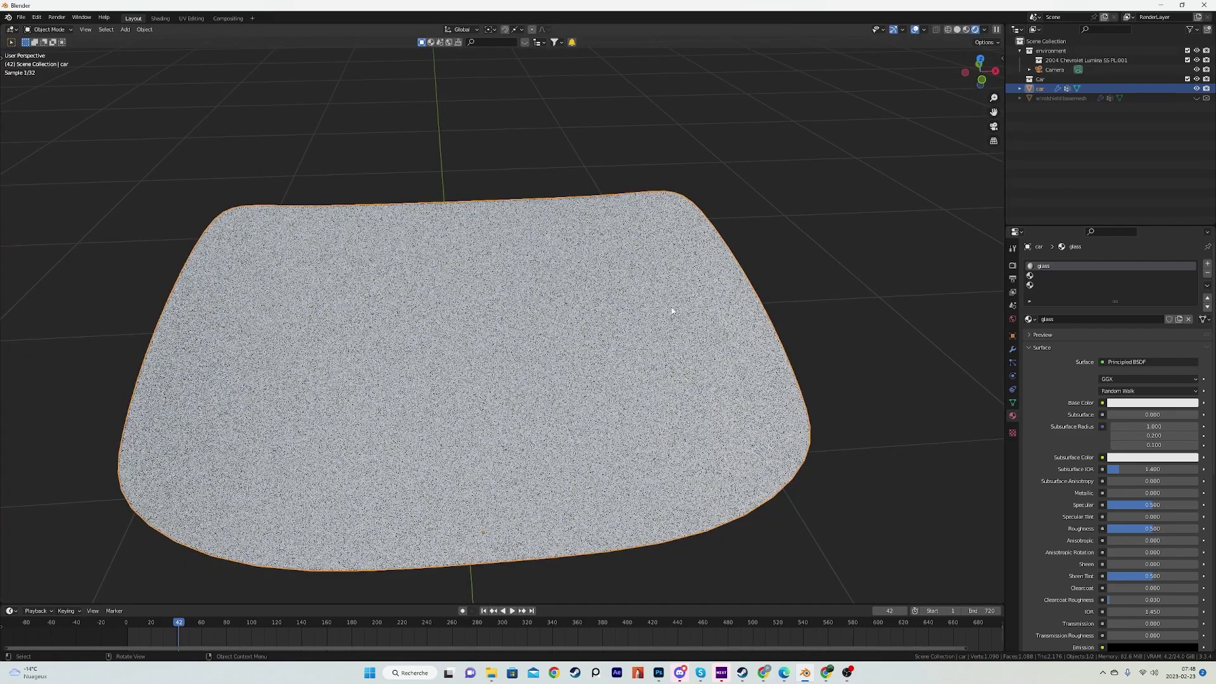
pyautogui.moveTo(659, 309)
pyautogui.mouseDown(button='middle')
pyautogui.moveTo(672, 319)
pyautogui.moveTo(652, 307)
pyautogui.mouseUp(button='middle')
pyautogui.scroll(3, 673, 317)
pyautogui.scroll(-1, 653, 307)
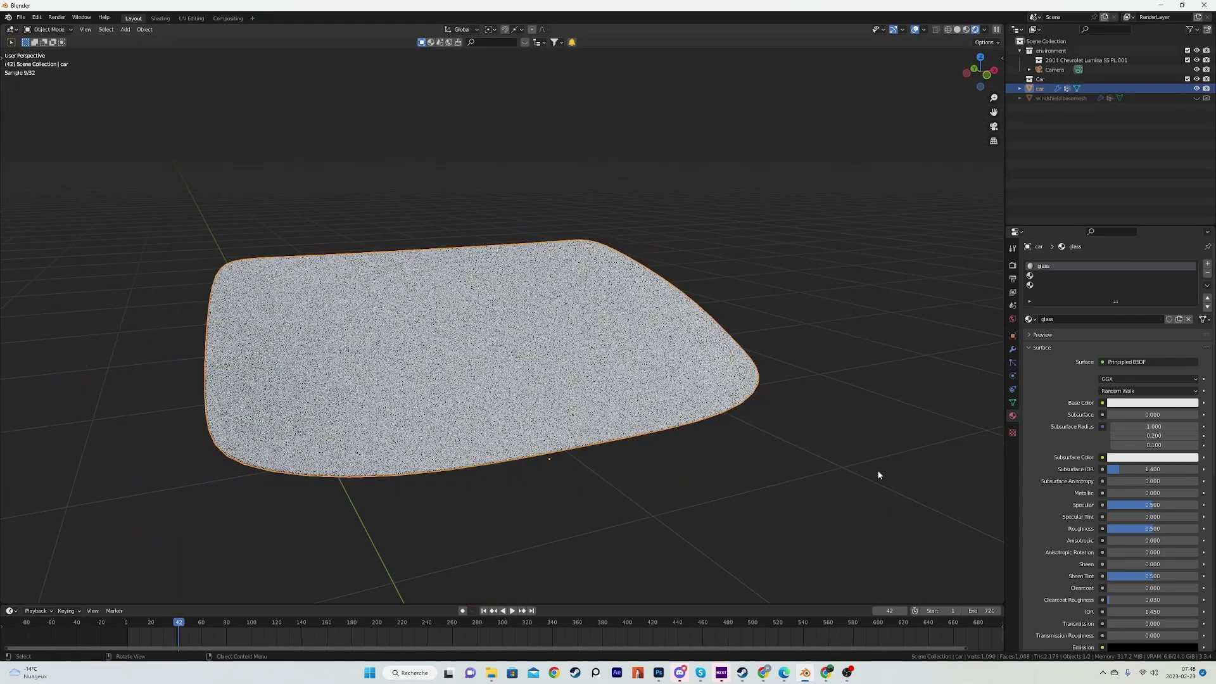
pyautogui.moveTo(1127, 527); pyautogui.dragTo(1107, 530)
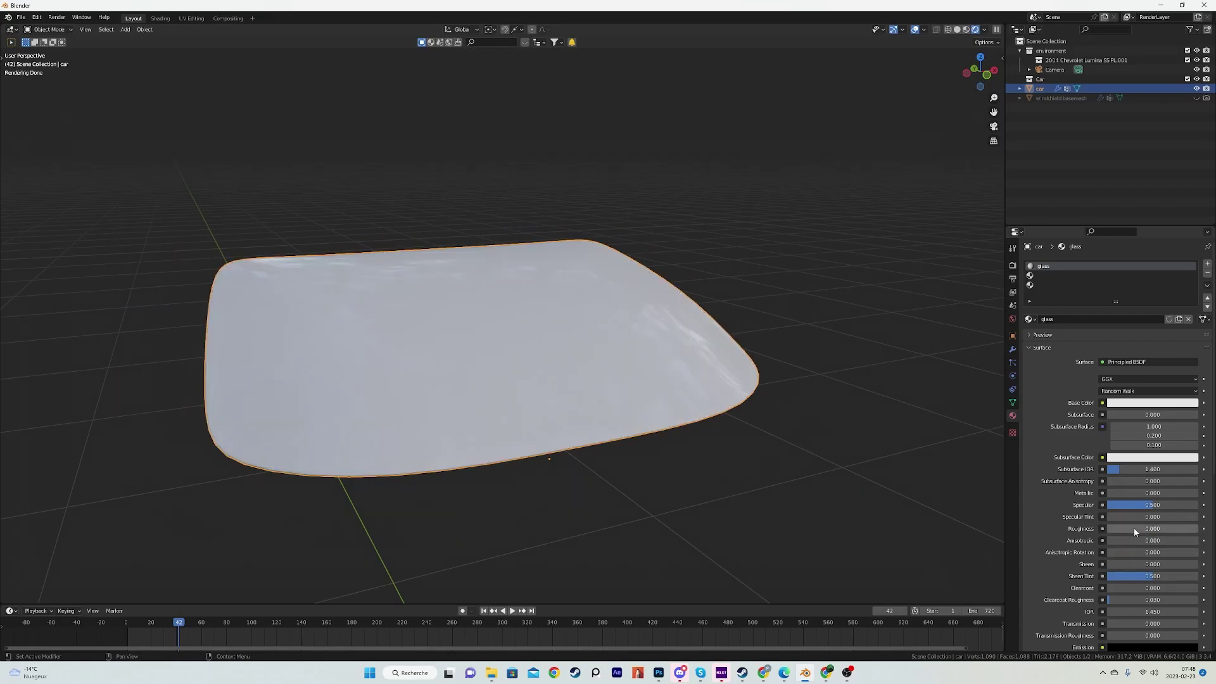
# Set the glass material's transmission to 1.000 and its IOR to 1.500
pyautogui.scroll(-2, 1128, 535)
pyautogui.moveTo(1122, 586); pyautogui.dragTo(1212, 586)
pyautogui.moveTo(1118, 574); pyautogui.dragTo(1121, 569)
pyautogui.moveTo(671, 438); pyautogui.dragTo(611, 401, button='middle')
pyautogui.scroll(2, 1076, 336)
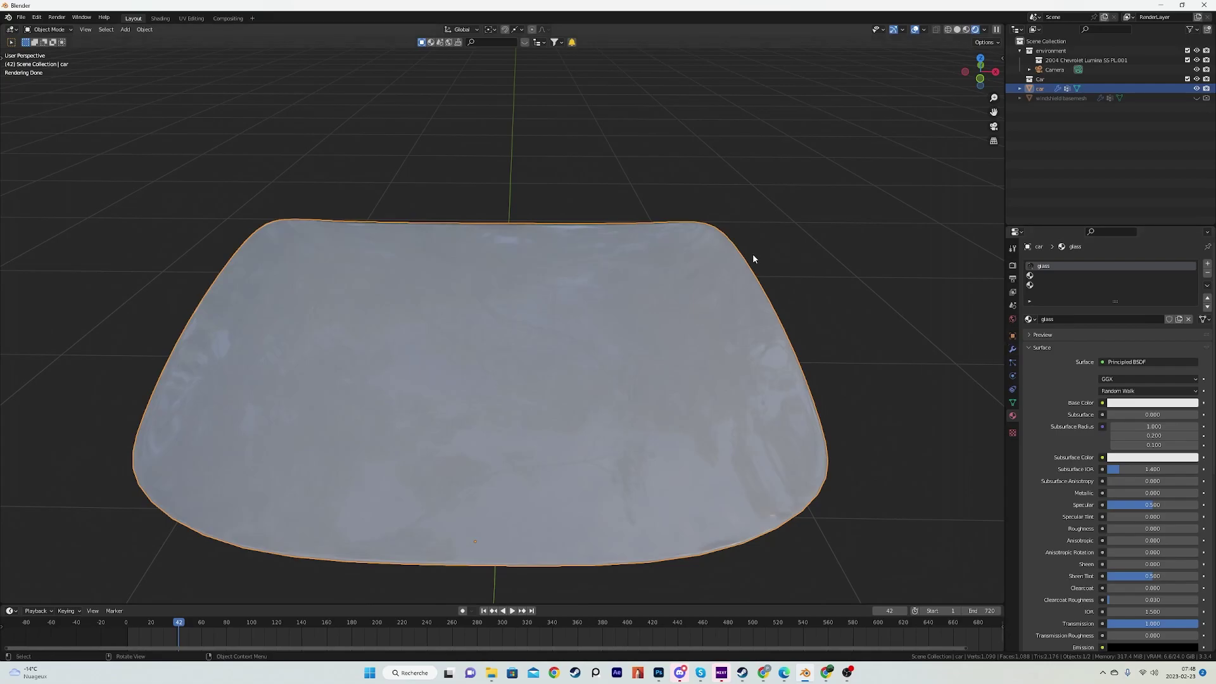
# Check the Solidify modifier's material settings and examine the windshield's mesh and glass surface from several angles
pyautogui.click(1012, 349)
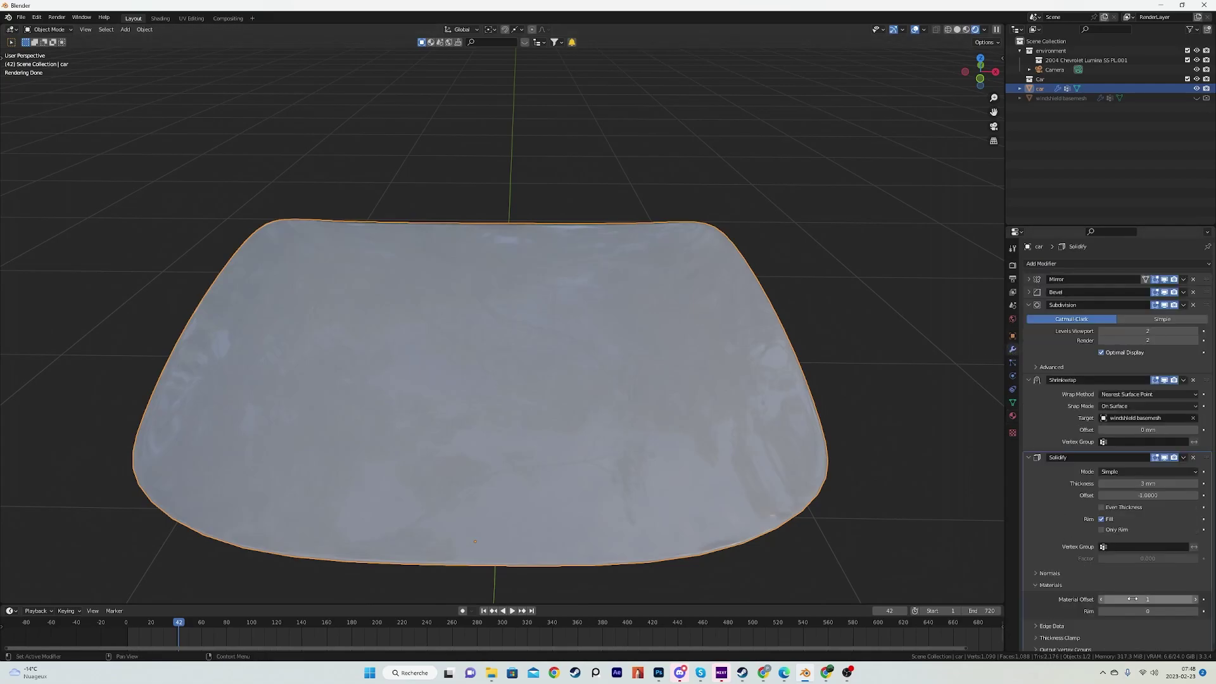
pyautogui.click(1013, 416)
pyautogui.moveTo(652, 413); pyautogui.dragTo(646, 359, button='middle')
pyautogui.press('Tab')
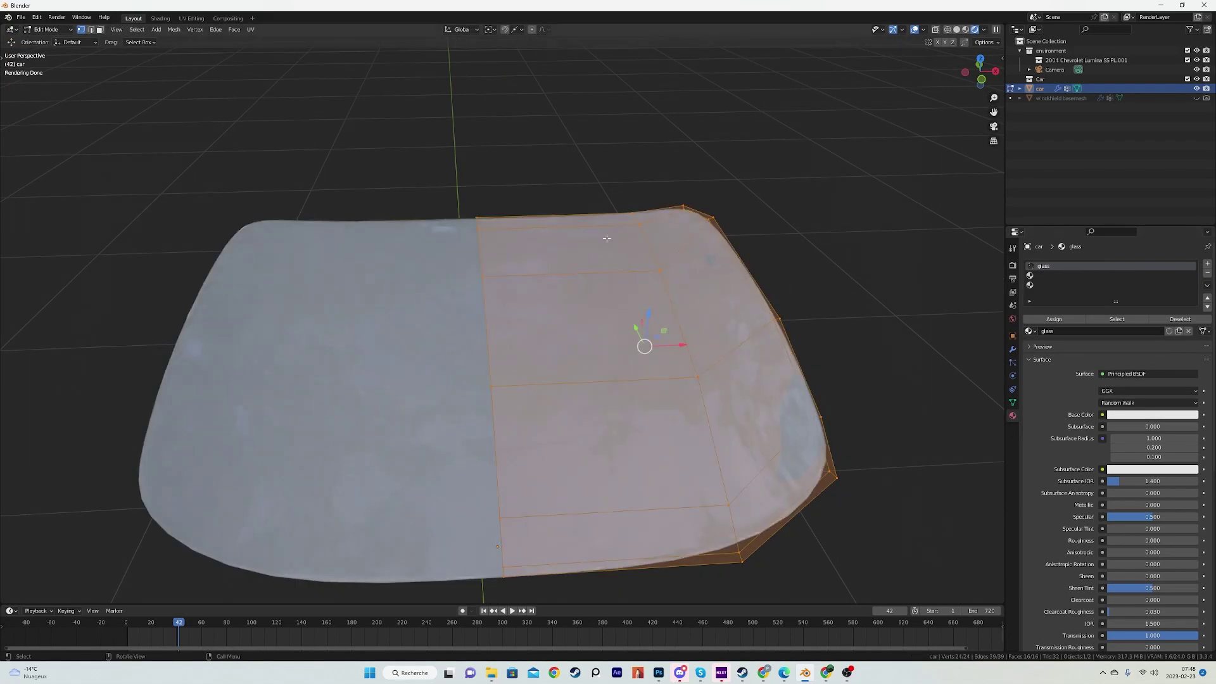
pyautogui.press('Tab')
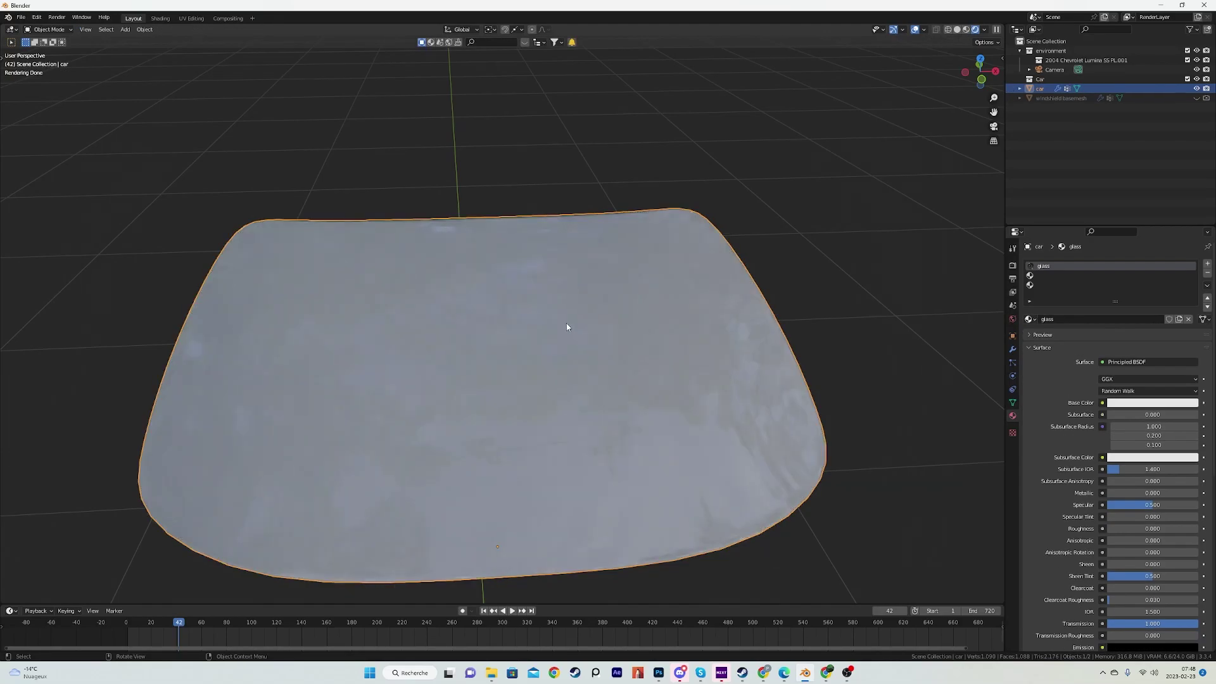
pyautogui.moveTo(566, 323); pyautogui.dragTo(668, 290, button='middle')
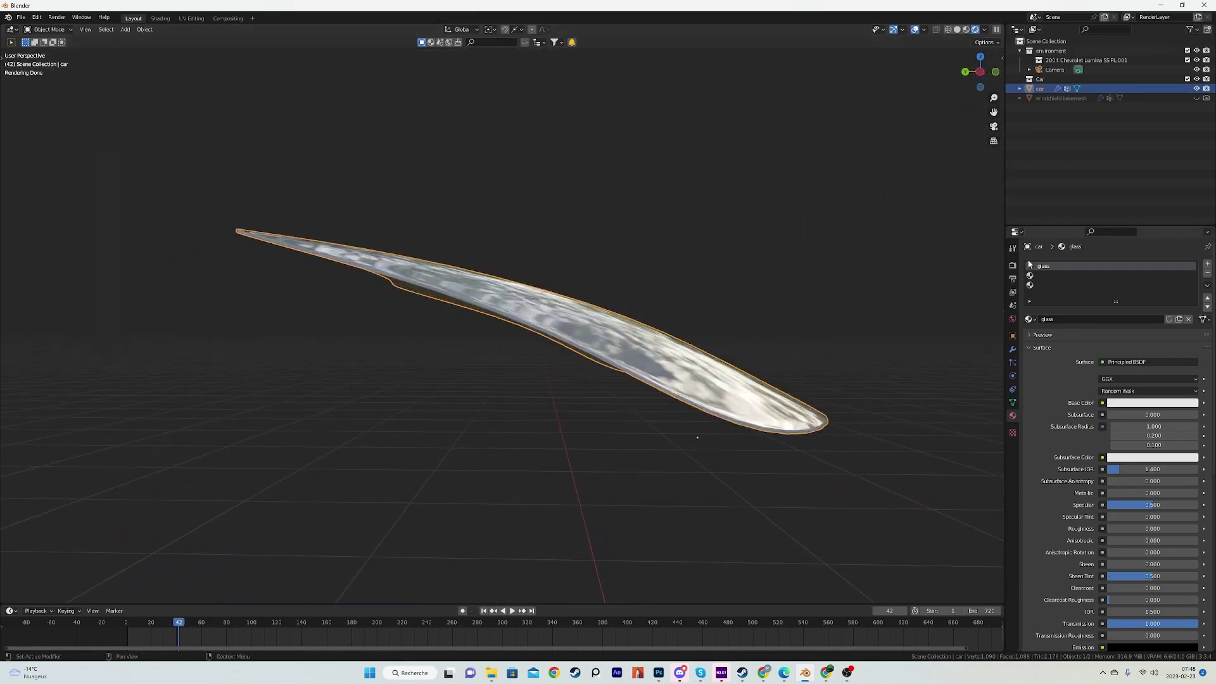
pyautogui.moveTo(758, 298); pyautogui.dragTo(654, 335, button='middle')
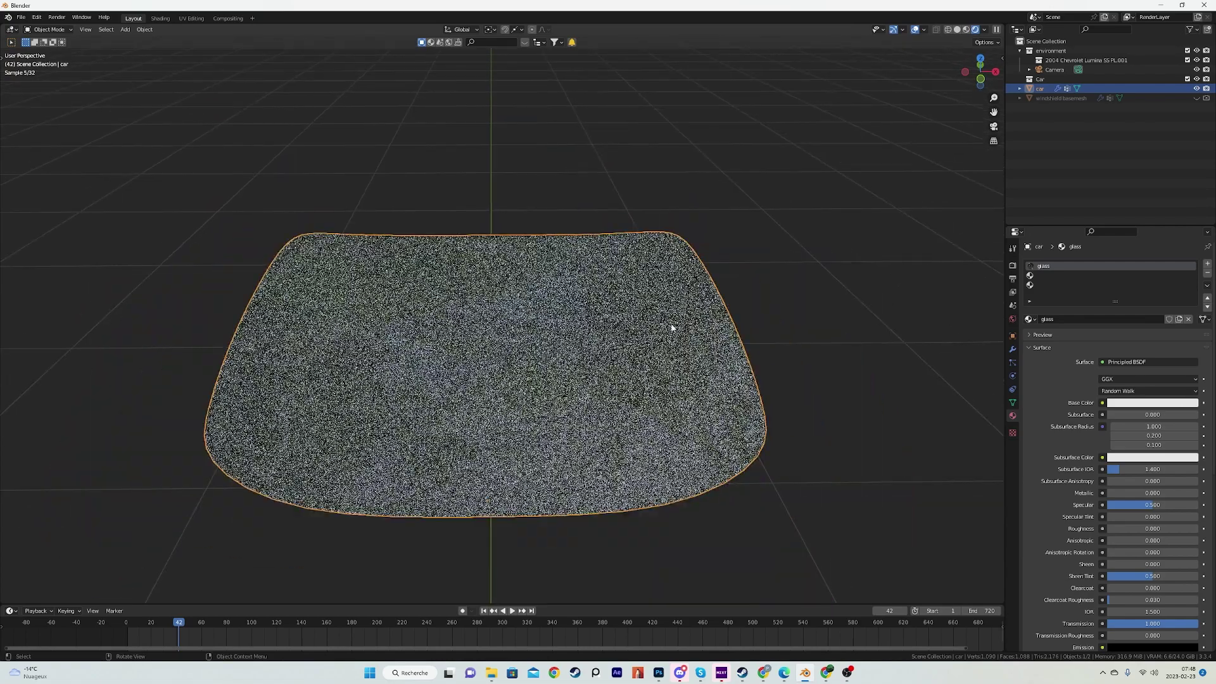
# Assign the existing glass material to the windshield's second material slot
pyautogui.click(1035, 276)
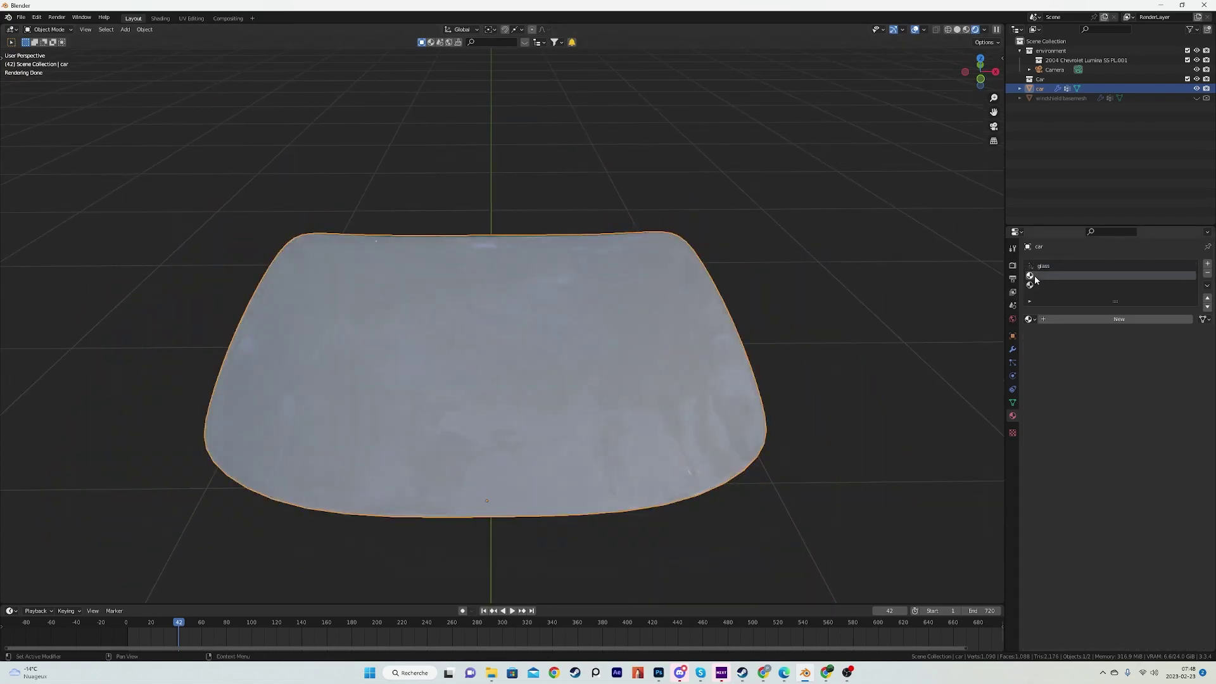
pyautogui.click(1029, 320)
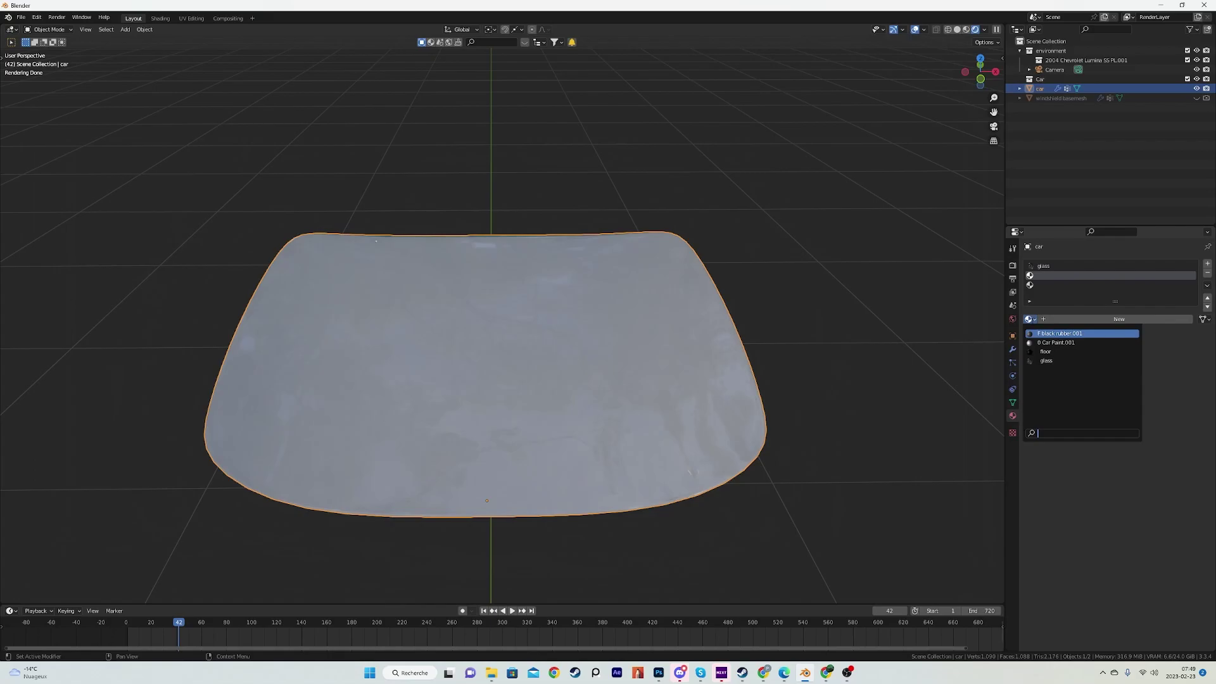
pyautogui.write('g')
pyautogui.press('Return')
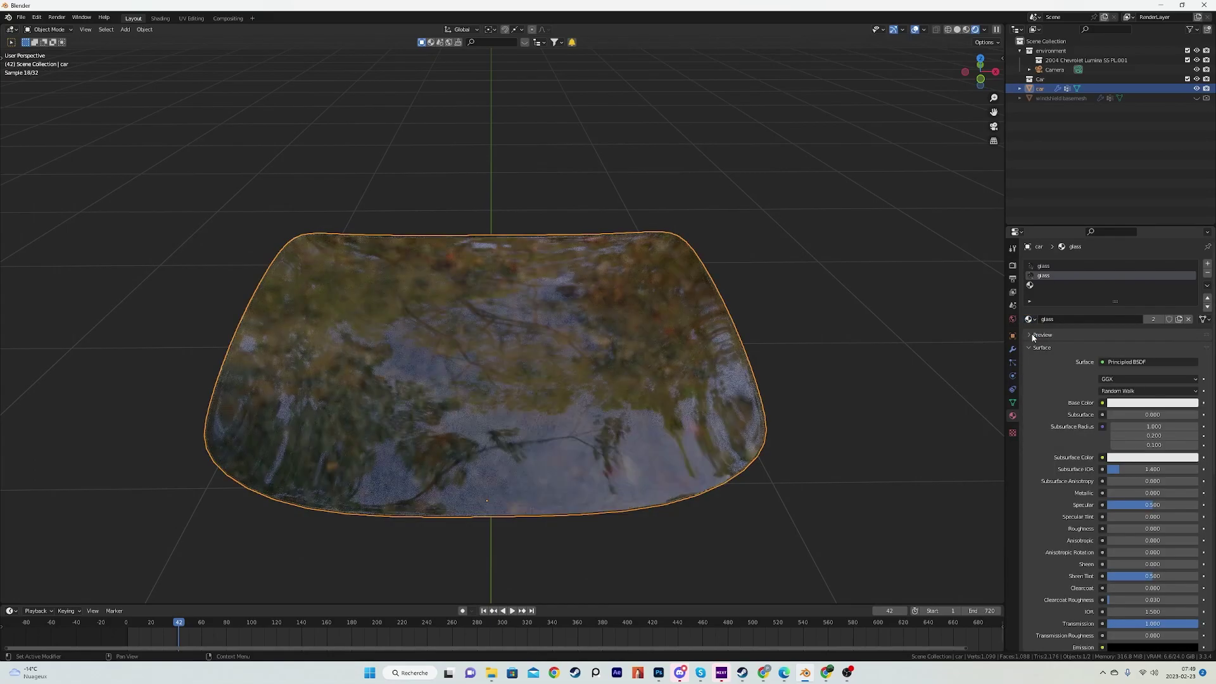
pyautogui.moveTo(975, 361); pyautogui.dragTo(574, 342, button='middle')
pyautogui.scroll(-1, 573, 339)
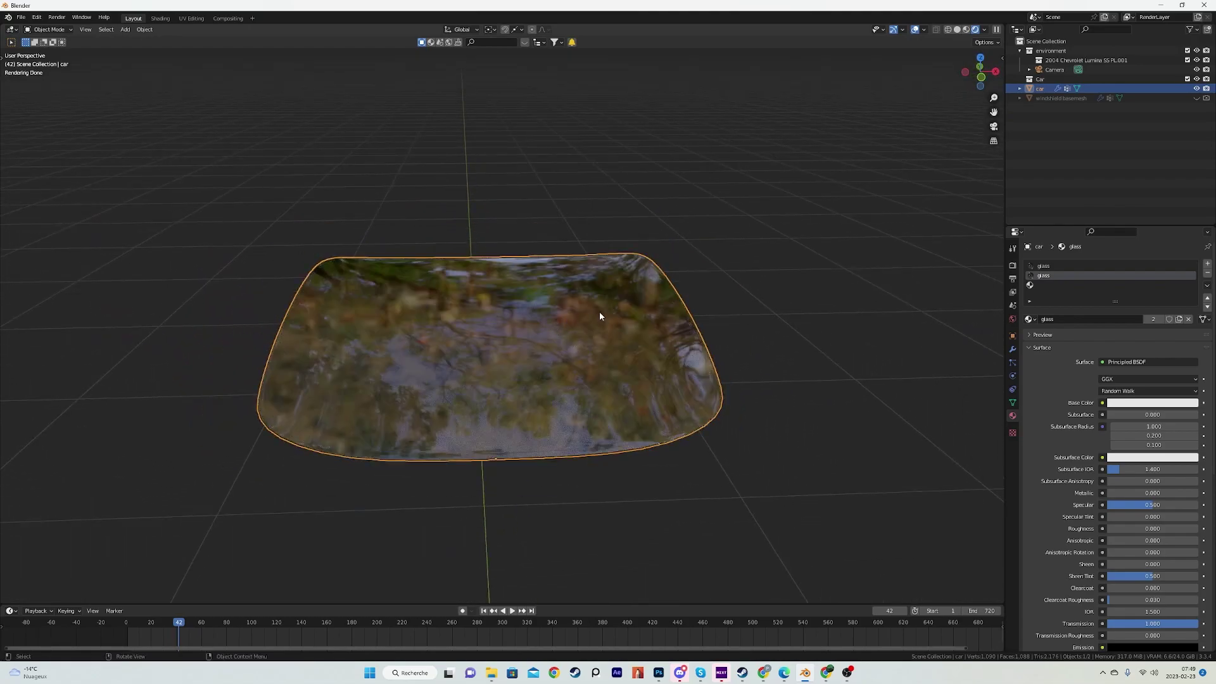
pyautogui.moveTo(640, 316)
pyautogui.mouseDown(button='middle')
pyautogui.moveTo(703, 315)
pyautogui.moveTo(645, 314)
pyautogui.mouseUp(button='middle')
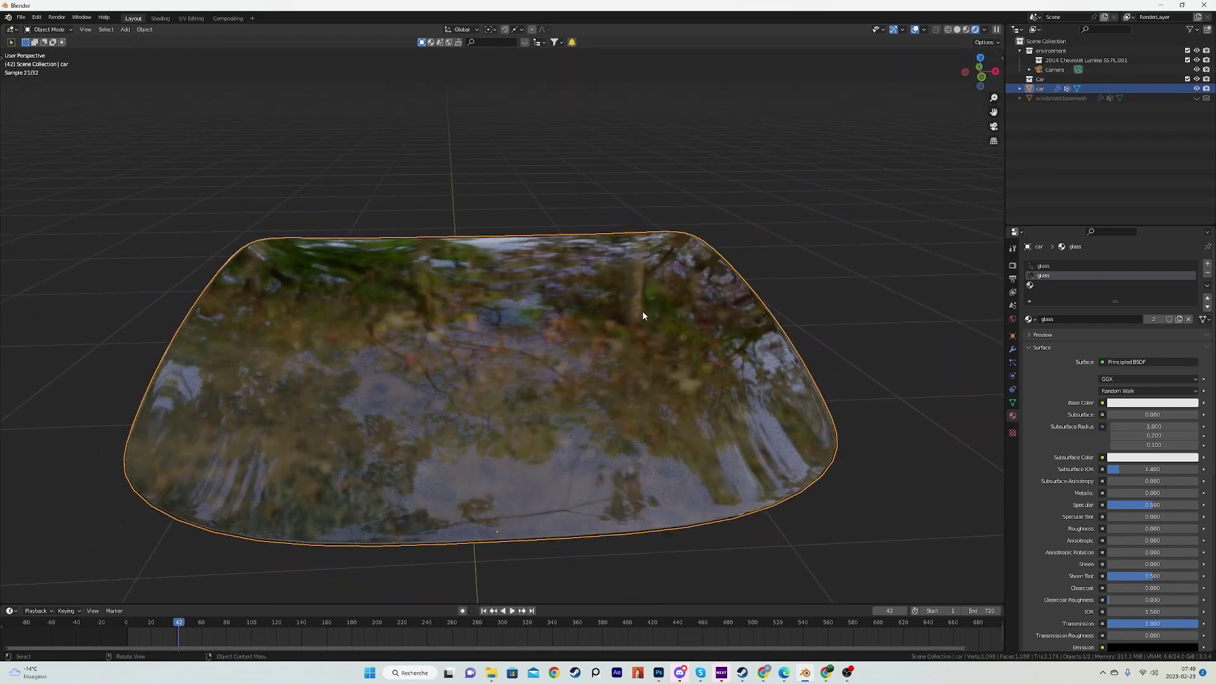
# Examine the windshield's glass from above and its mesh along the upper edge in Edit Mode
pyautogui.moveTo(641, 306); pyautogui.dragTo(632, 388, button='middle')
pyautogui.scroll(-1, 644, 322)
pyautogui.scroll(1, 641, 326)
pyautogui.press('Tab')
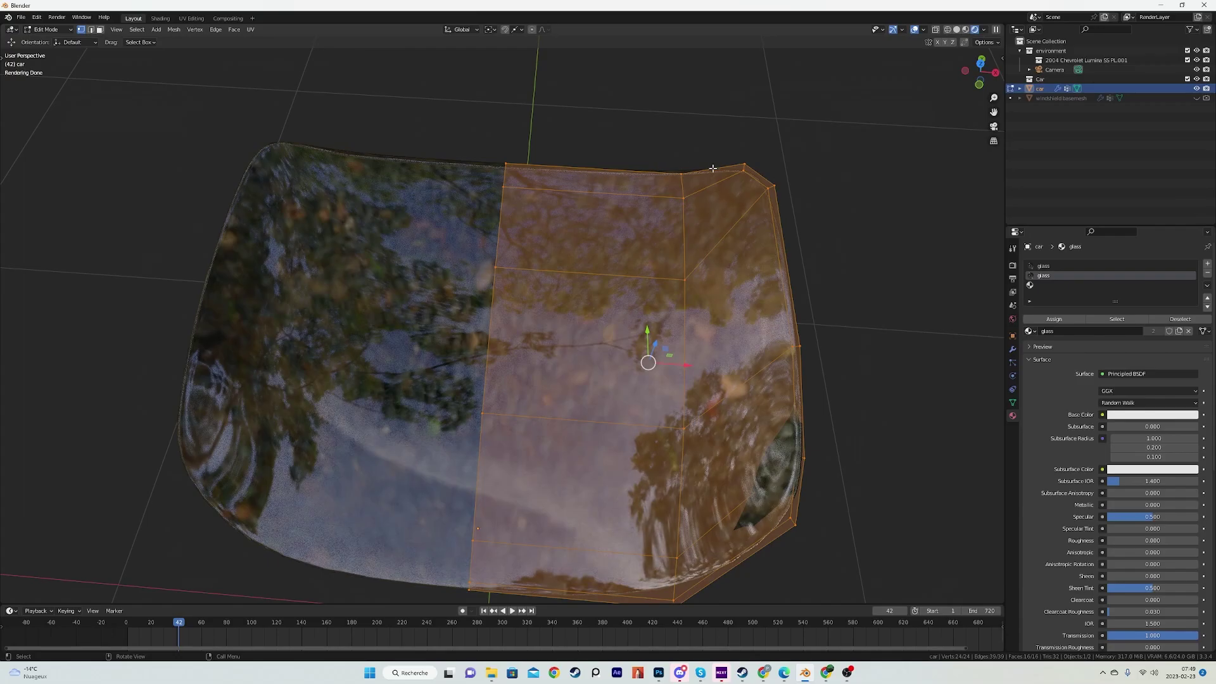
pyautogui.keyDown('shift'); pyautogui.moveTo(762, 404); pyautogui.dragTo(754, 312, button='middle'); pyautogui.keyUp('shift')
pyautogui.keyDown('shift'); pyautogui.moveTo(591, 213); pyautogui.dragTo(322, 367, button='middle'); pyautogui.keyUp('shift')
pyautogui.scroll(1, 508, 470)
pyautogui.press('Tab')
pyautogui.moveTo(498, 366); pyautogui.dragTo(624, 383, button='middle')
pyautogui.press('Tab')
pyautogui.scroll(6, 715, 319)
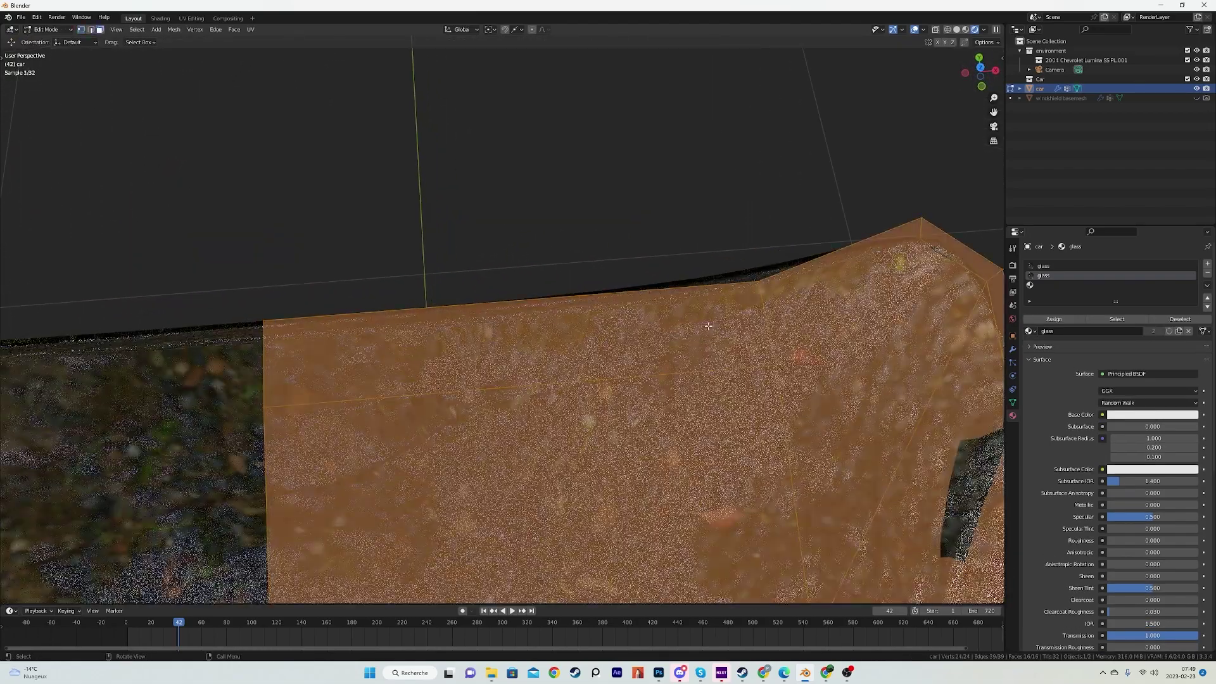
pyautogui.scroll(-4, 715, 319)
pyautogui.click(613, 286)
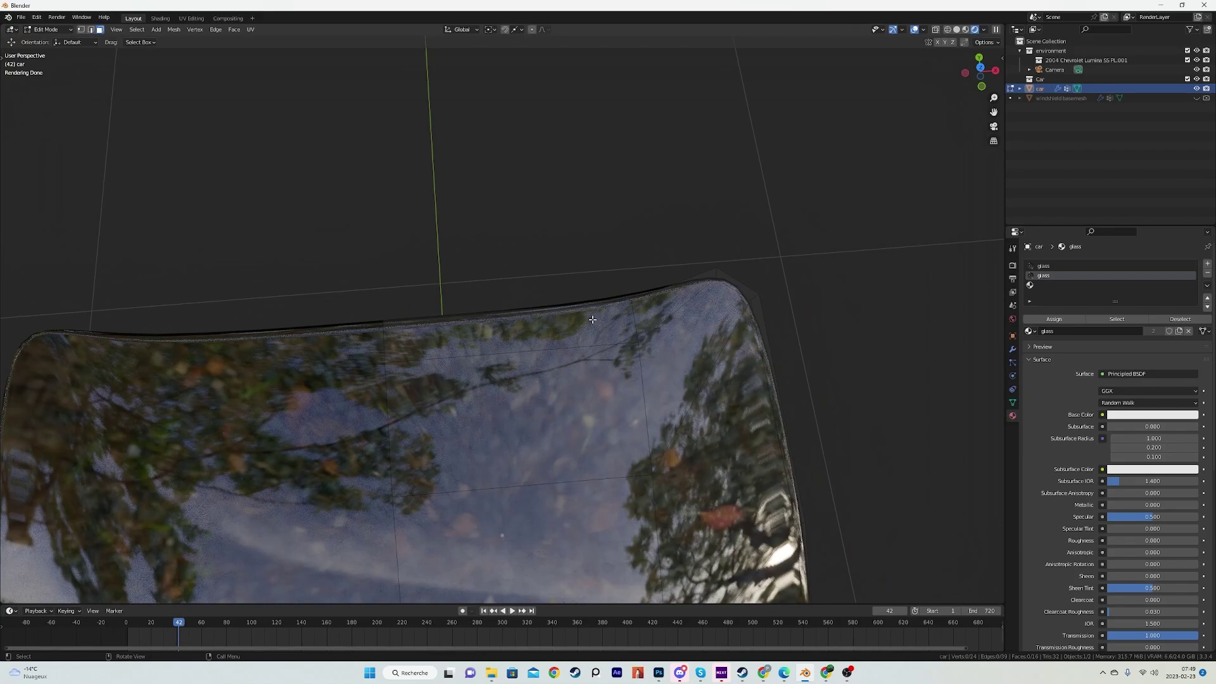
pyautogui.scroll(3, 593, 319)
pyautogui.scroll(-4, 595, 321)
# Change to vertex selection and wireframe shading, and select the windshield's whole mesh
pyautogui.press('1')
pyautogui.press('z')
pyautogui.moveTo(643, 357)
pyautogui.keyDown('shift'); pyautogui.mouseDown(button='middle')
pyautogui.moveTo(649, 207)
pyautogui.moveTo(520, 231)
pyautogui.mouseUp(button='middle'); pyautogui.keyUp('shift')
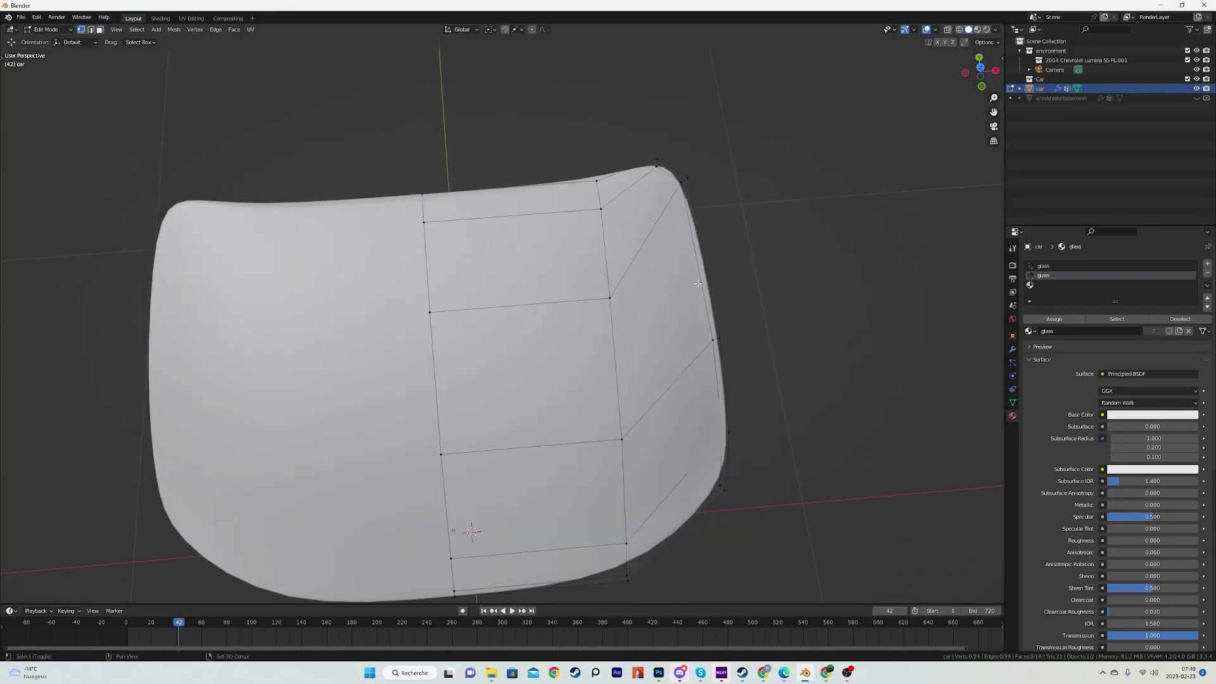
pyautogui.moveTo(700, 283); pyautogui.dragTo(702, 309, button='middle')
pyautogui.hotkey('ctrl', 'r')
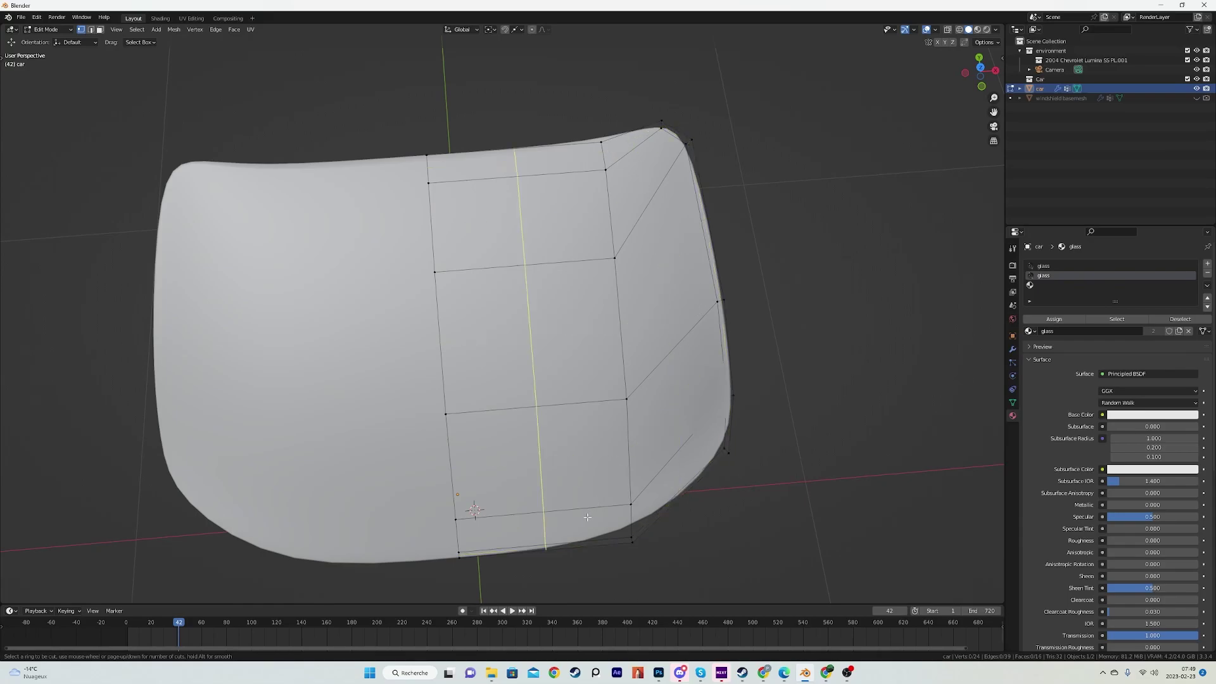
pyautogui.press('Escape')
pyautogui.moveTo(614, 394); pyautogui.dragTo(559, 349, button='middle')
pyautogui.hotkey('shift', 'z')
pyautogui.press('a')
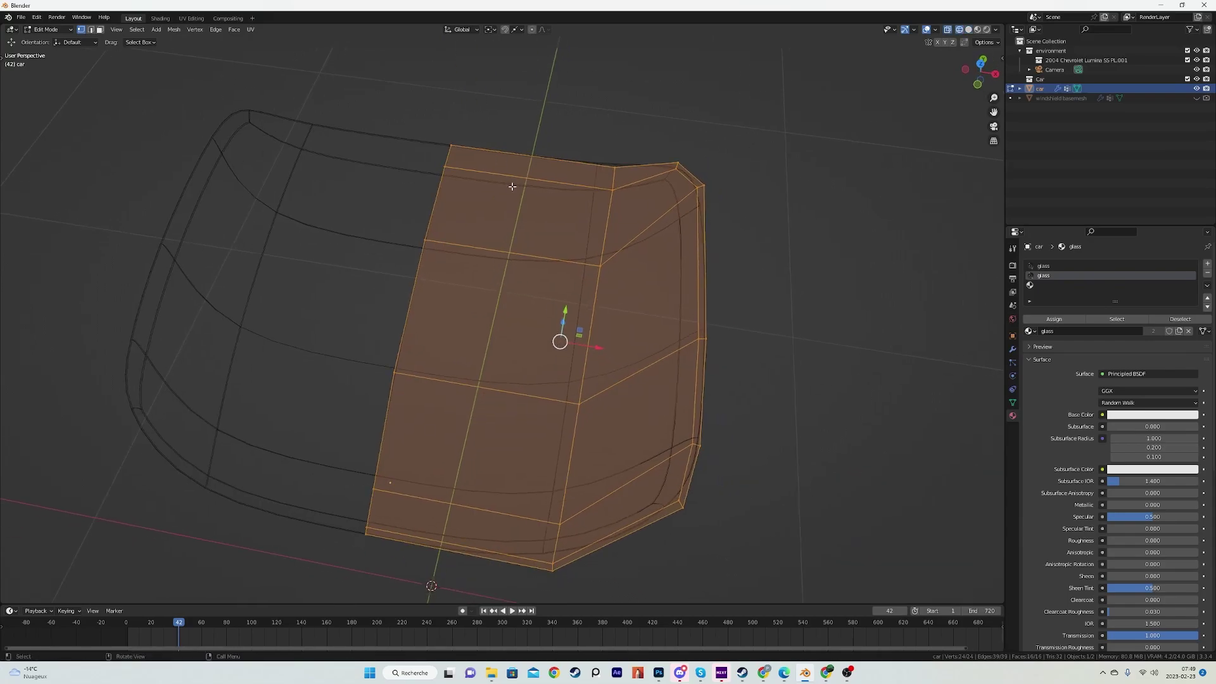
# Enable Auto Merge, edge-slide the windshield's inner border loop onto its outer edge, and check the surface in Object Mode
pyautogui.keyDown('alt'); pyautogui.click(523, 190); pyautogui.keyUp('alt')
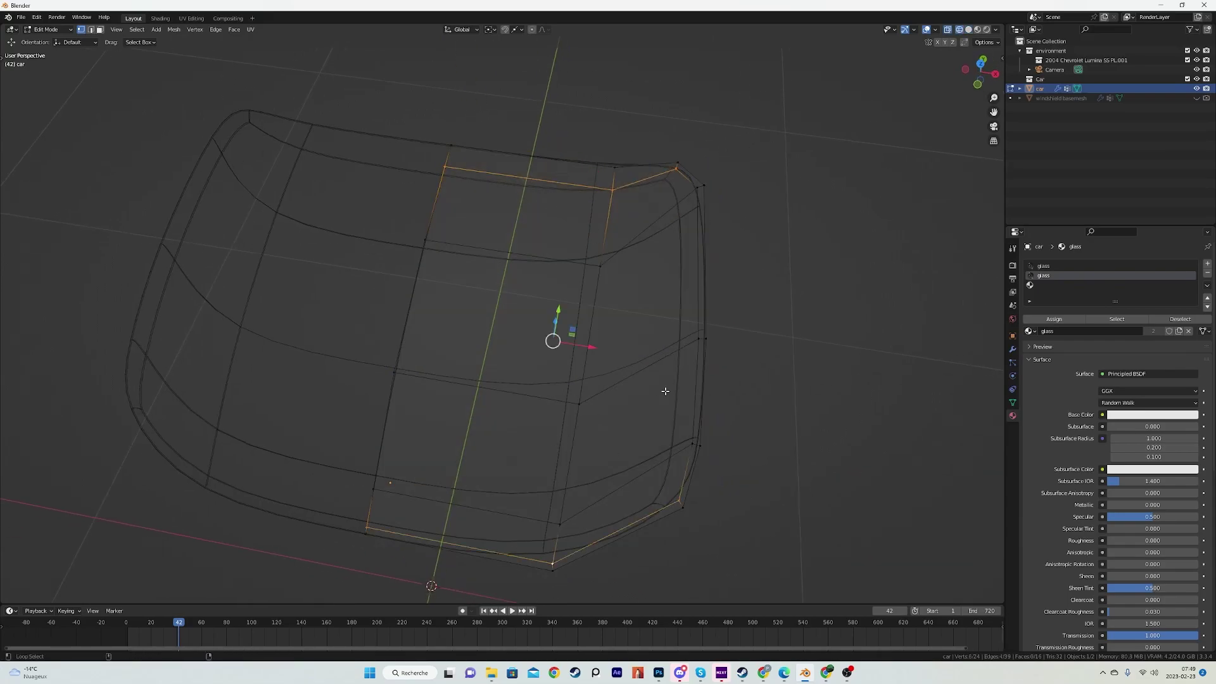
pyautogui.click(964, 43)
pyautogui.press('g')
pyautogui.press('g')
pyautogui.click(918, 172)
pyautogui.press('a')
pyautogui.moveTo(567, 304); pyautogui.dragTo(592, 292, button='middle')
pyautogui.hotkey('shift', 'z')
pyautogui.press('Tab')
pyautogui.moveTo(665, 272); pyautogui.dragTo(674, 287, button='middle')
pyautogui.scroll(2, 406, 190)
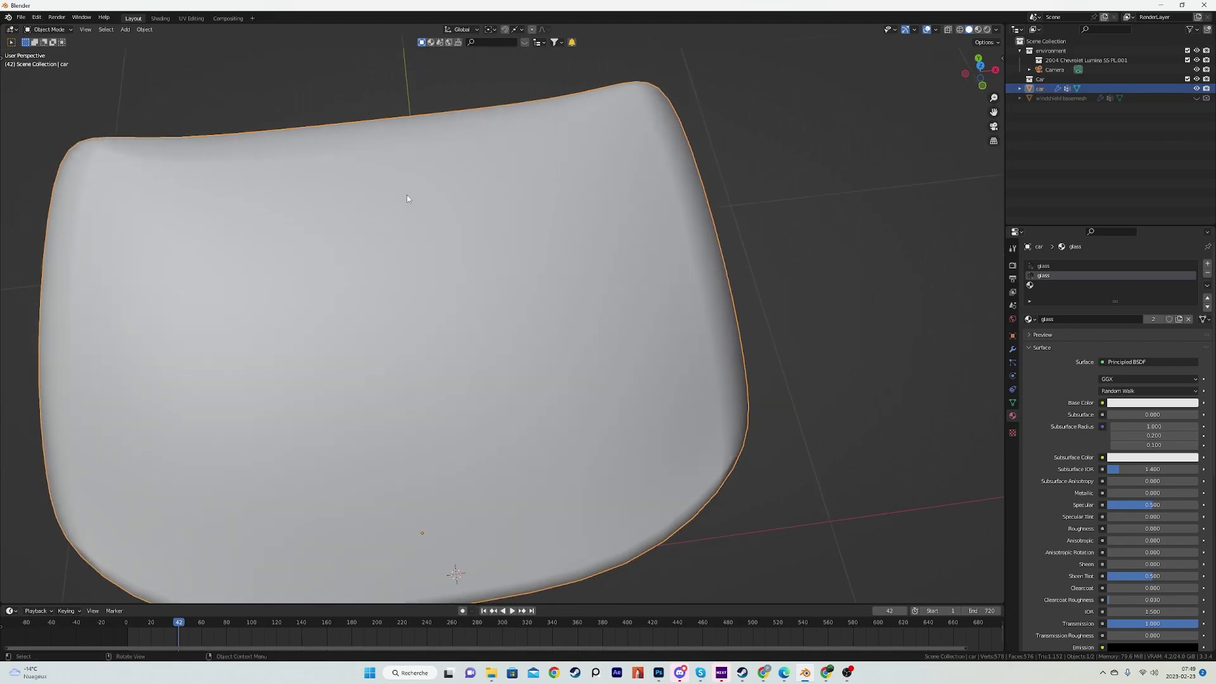
# Inset all the windshield's faces by 14.3 mm with the Boundary option on, working in wireframe Edit Mode
pyautogui.press('Tab')
pyautogui.scroll(-3, 635, 227)
pyautogui.hotkey('alt', 'z')
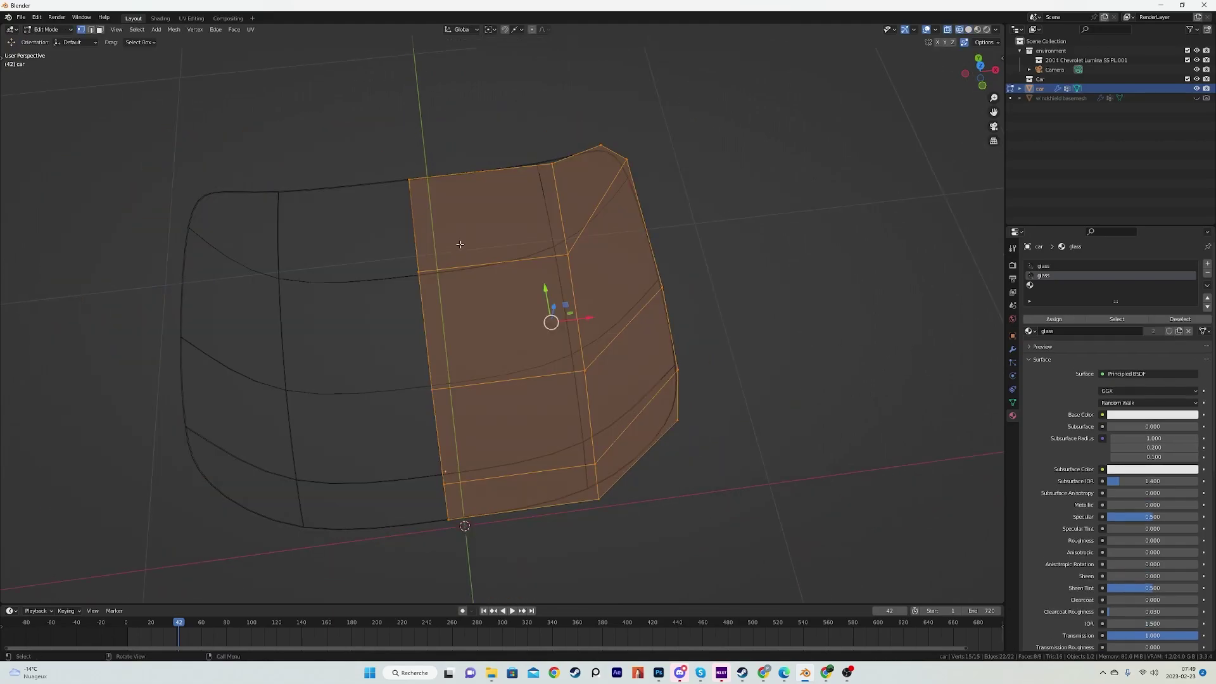
pyautogui.keyDown('shift'); pyautogui.moveTo(640, 224); pyautogui.dragTo(657, 225, button='middle'); pyautogui.keyUp('shift')
pyautogui.scroll(2, 658, 225)
pyautogui.scroll(-1, 674, 228)
pyautogui.press('i')
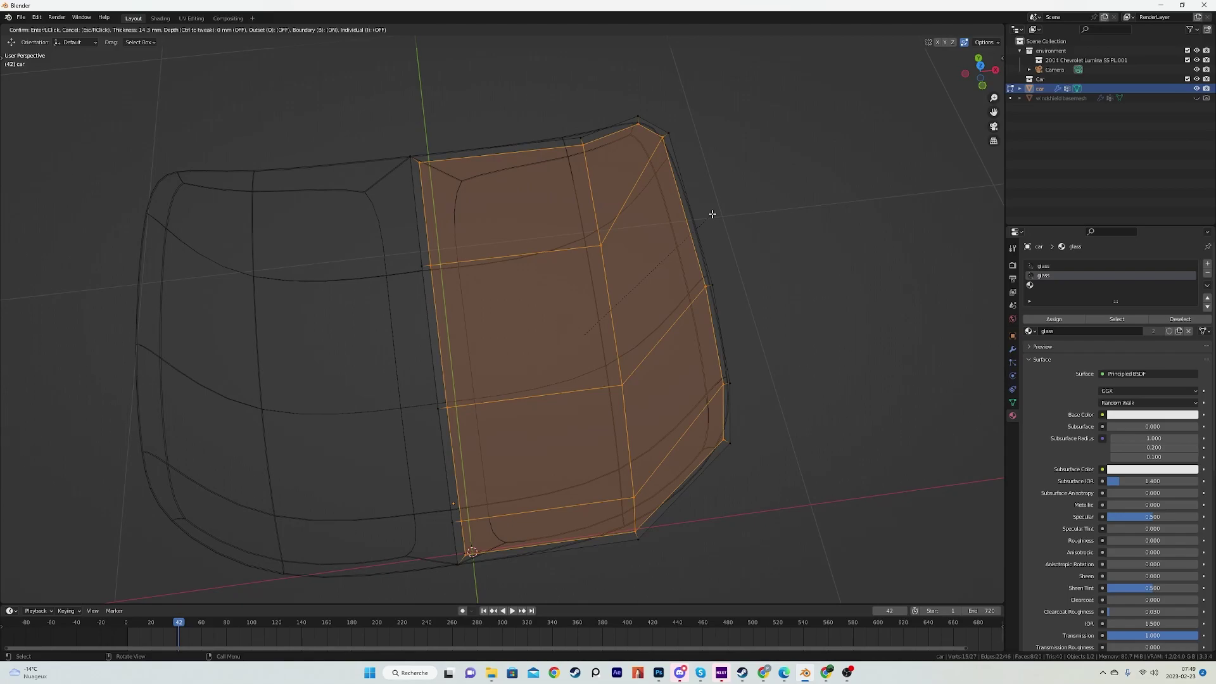
pyautogui.press('b')
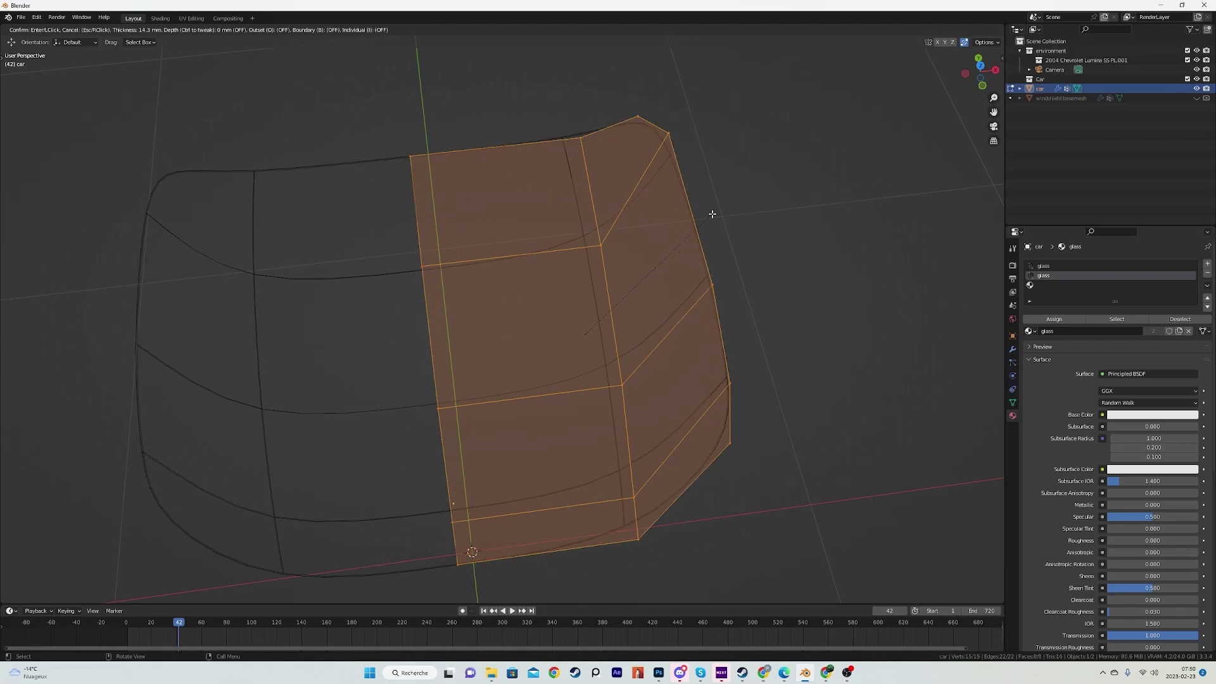
pyautogui.press('b')
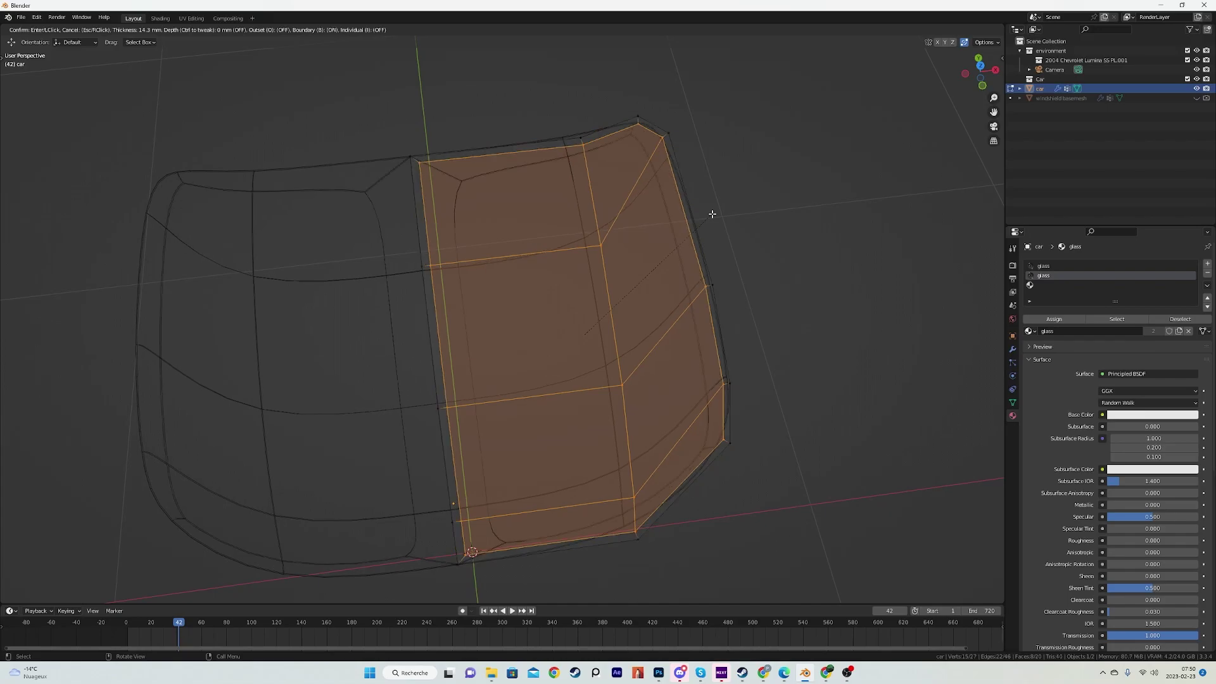
pyautogui.click(712, 214)
# Delete the narrow strip of inset geometry along the windshield's mirror centreline
pyautogui.moveTo(413, 267); pyautogui.dragTo(390, 270, button='middle')
pyautogui.press('a')
pyautogui.click(429, 255)
pyautogui.keyDown('ctrl'); pyautogui.click(416, 513); pyautogui.keyUp('ctrl')
pyautogui.press('x')
pyautogui.click(410, 302)
pyautogui.press('a')
# Select the vertices along the centre gap and move them along X until they clip to the mirror plane
pyautogui.moveTo(400, 220); pyautogui.dragTo(420, 76, button='middle')
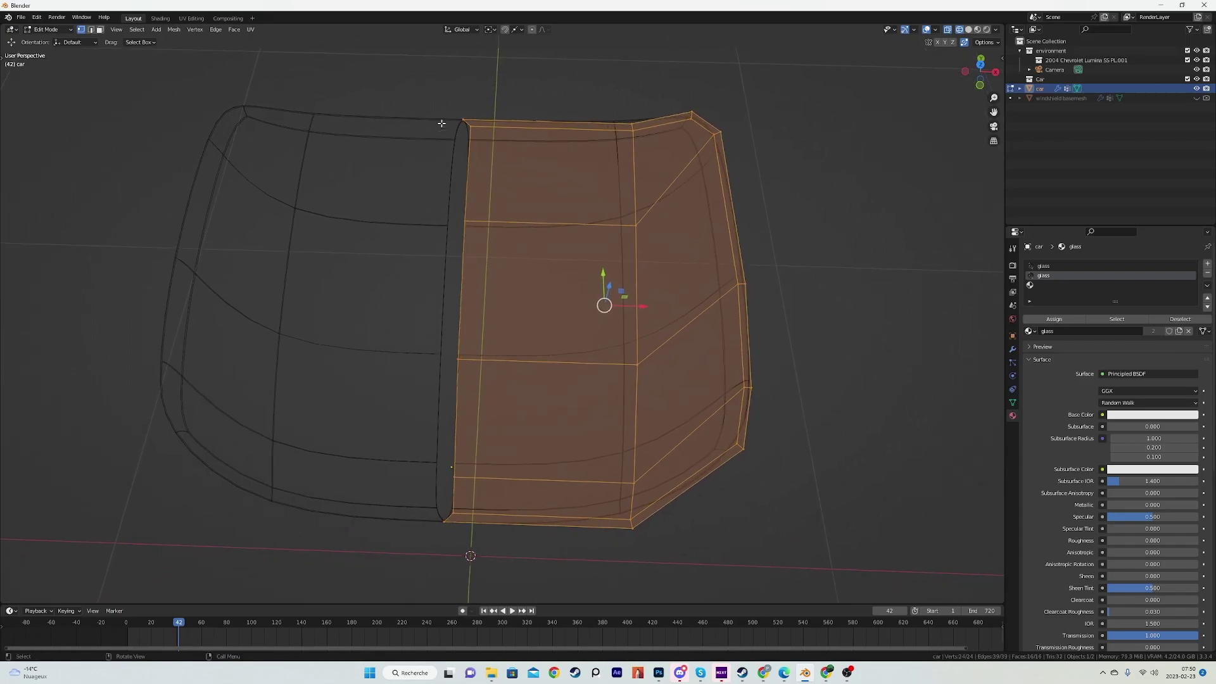
pyautogui.moveTo(420, 76); pyautogui.dragTo(497, 529)
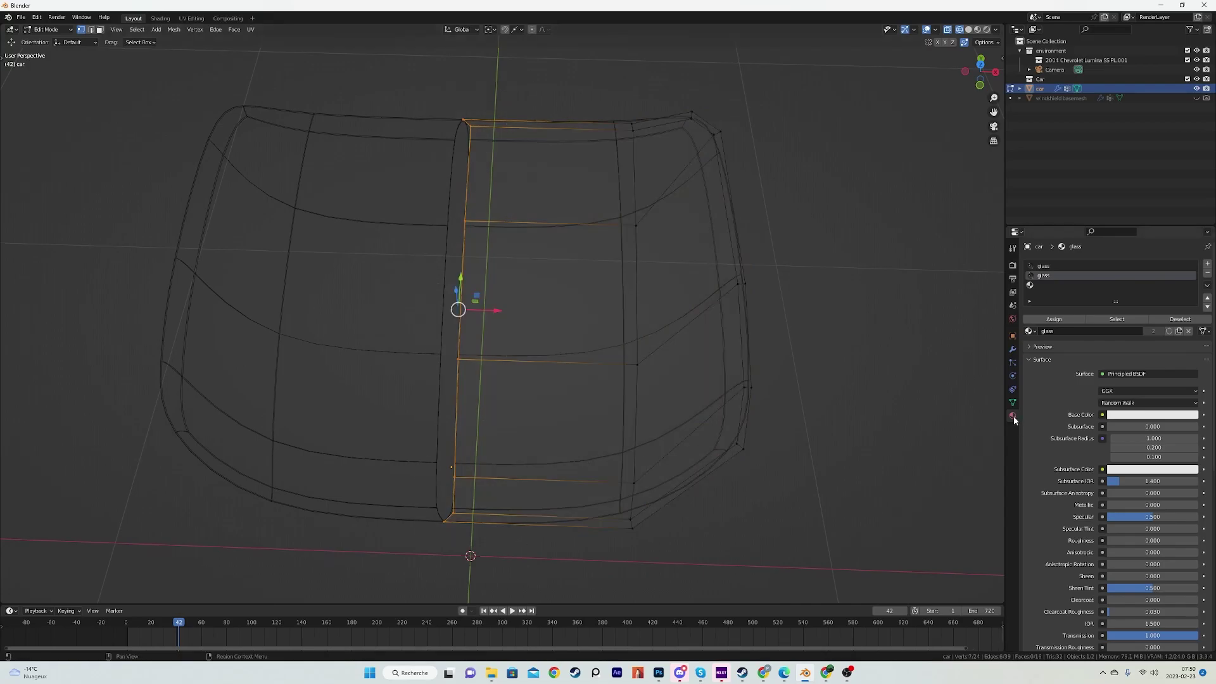
pyautogui.click(1013, 349)
pyautogui.click(1030, 279)
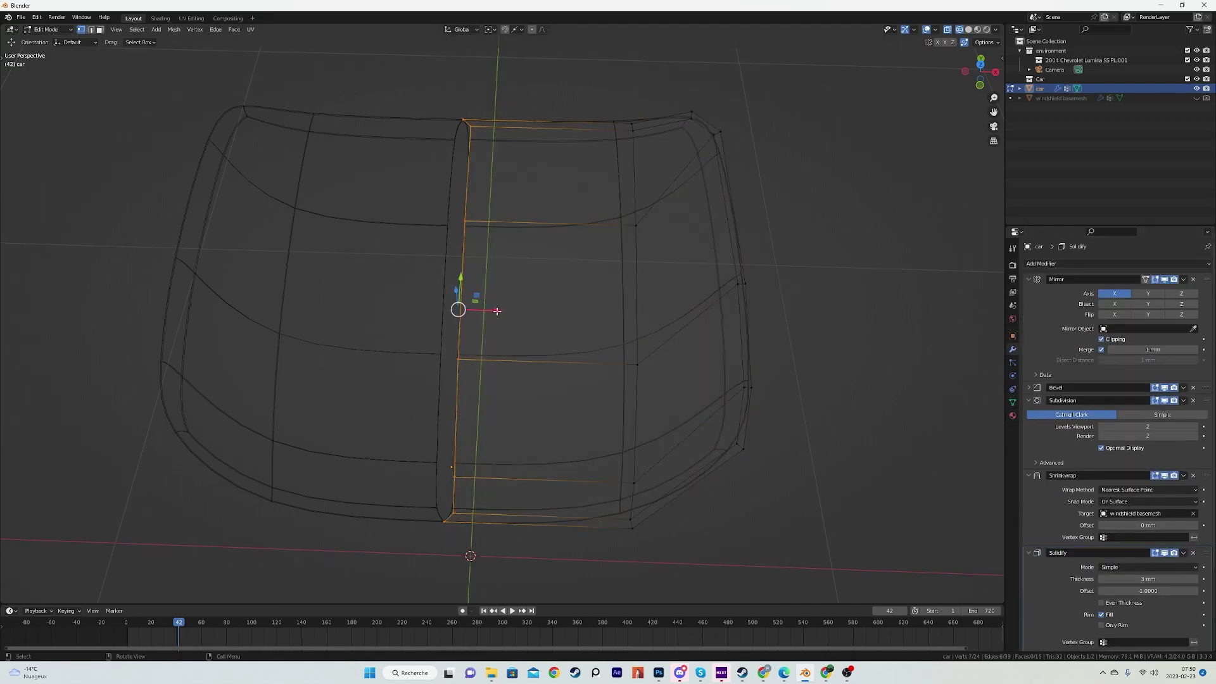
pyautogui.press('g')
pyautogui.press('x')
pyautogui.click(250, 351)
# Inspect the closed centre seam in Object Mode and solid shading, and return to wireframe Edit Mode
pyautogui.moveTo(265, 367); pyautogui.dragTo(263, 335, button='middle')
pyautogui.press('Tab')
pyautogui.press('z')
pyautogui.click(446, 359)
pyautogui.moveTo(446, 359); pyautogui.dragTo(407, 396, button='middle')
pyautogui.press('z')
pyautogui.click(377, 394)
pyautogui.press('Tab')
pyautogui.press('a')
pyautogui.press('z')
pyautogui.click(646, 247)
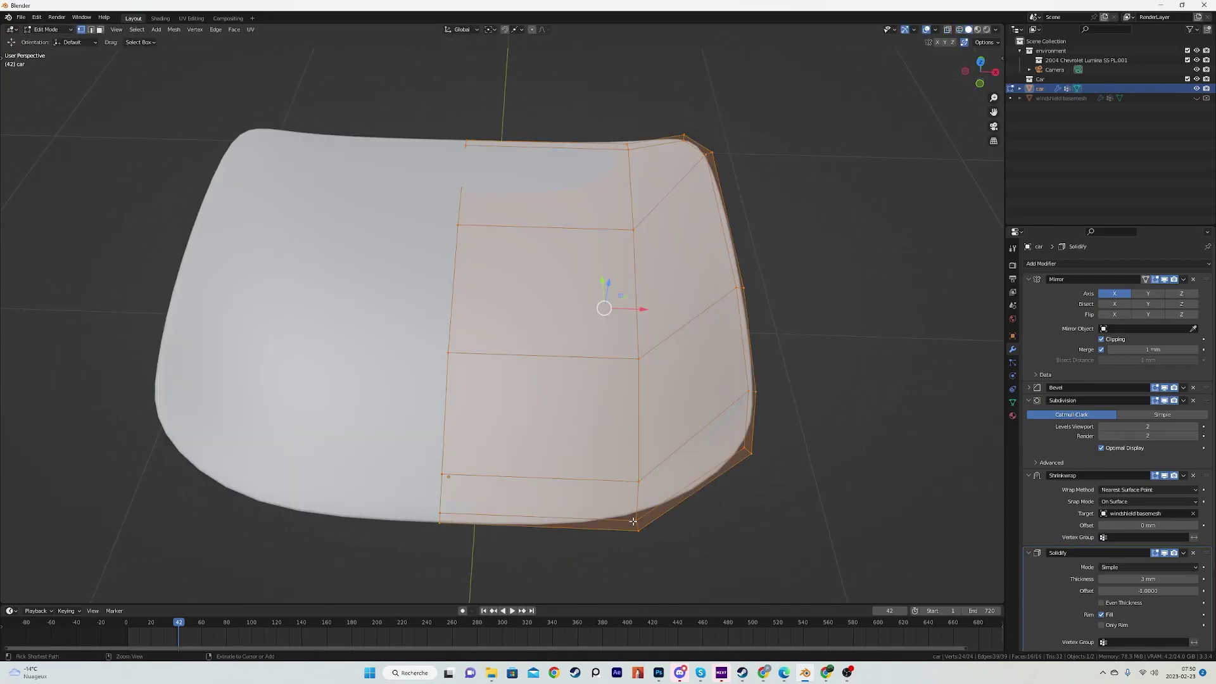
pyautogui.hotkey('shift', 'z')
pyautogui.moveTo(635, 525)
pyautogui.mouseDown(button='middle')
pyautogui.moveTo(578, 440)
pyautogui.moveTo(561, 489)
pyautogui.mouseUp(button='middle')
# Select the face loop around the windshield's outer border and assign it to the second glass material slot
pyautogui.click(1012, 404)
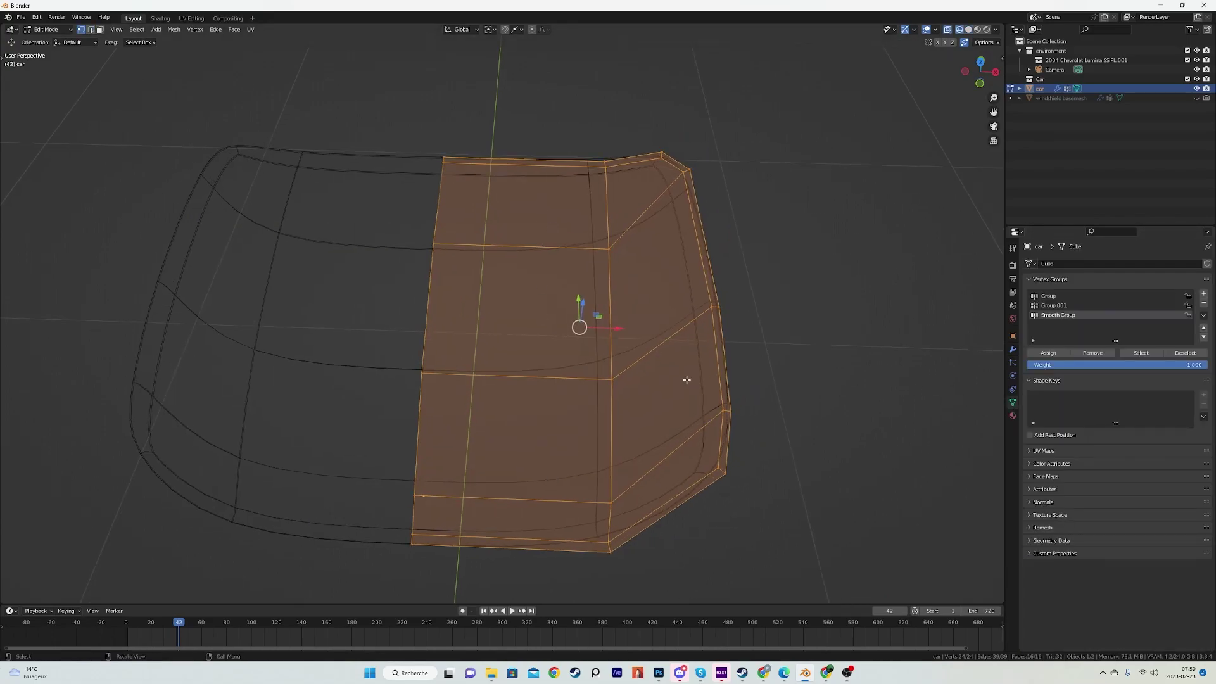
pyautogui.press('Tab')
pyautogui.click(1013, 417)
pyautogui.press('Tab')
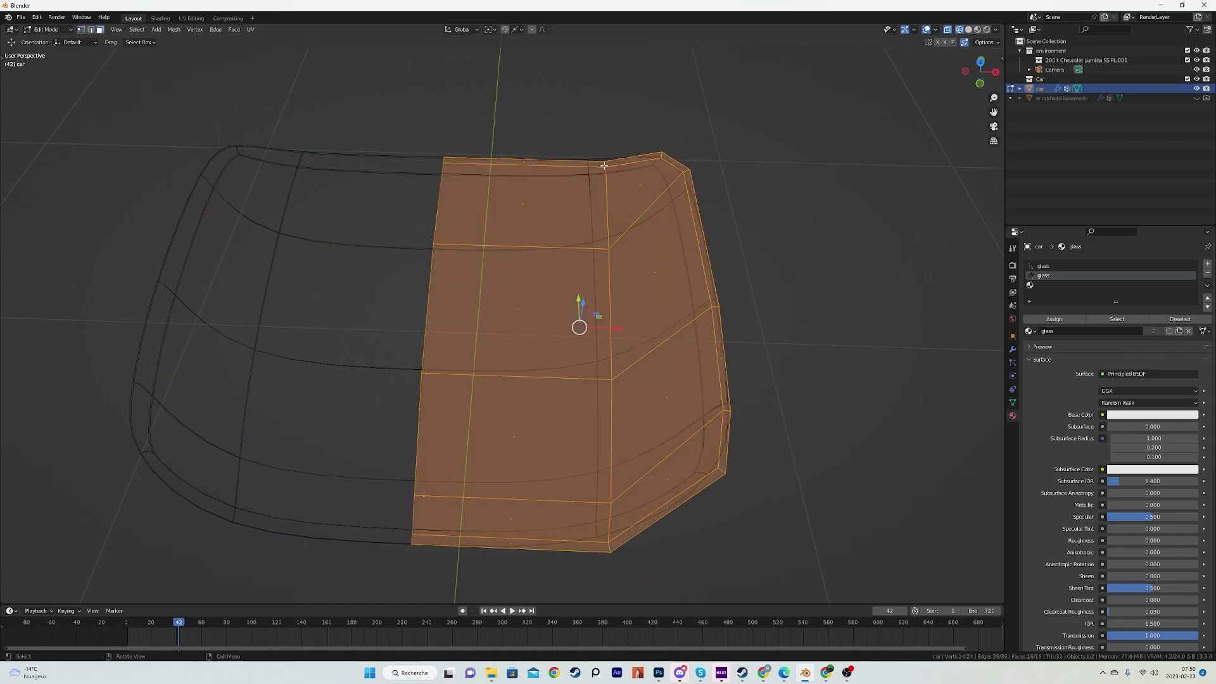
pyautogui.keyDown('alt'); pyautogui.click(604, 165); pyautogui.keyUp('alt')
pyautogui.click(1034, 285)
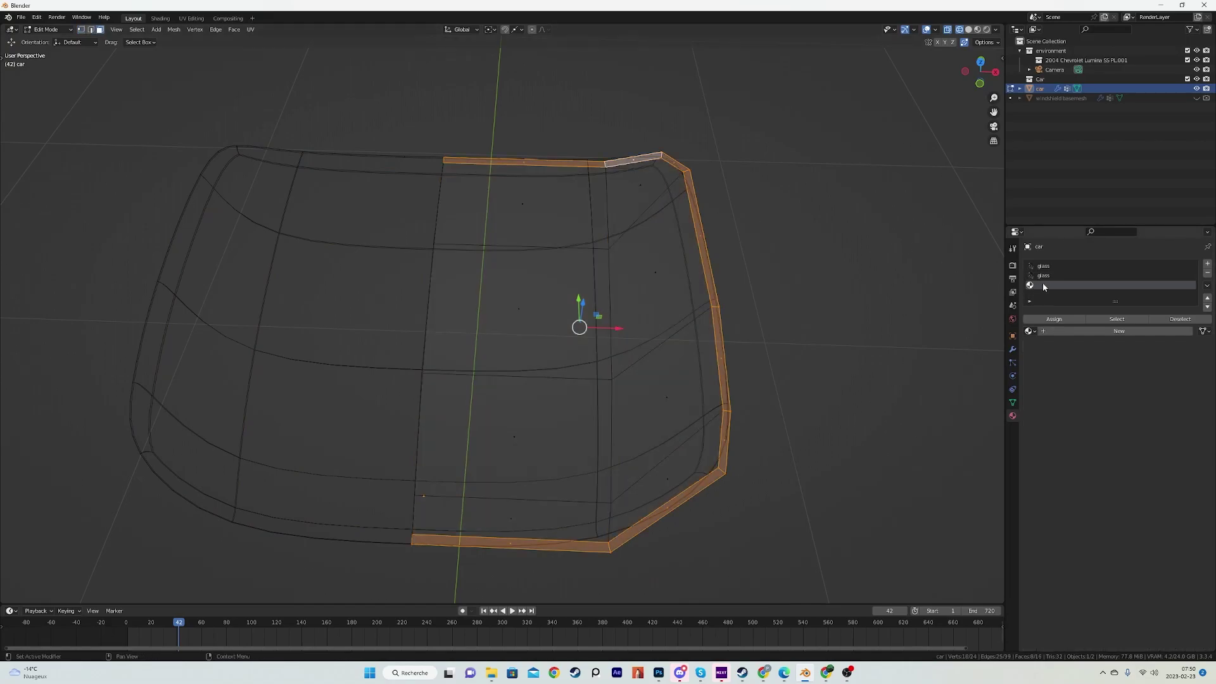
pyautogui.click(1043, 276)
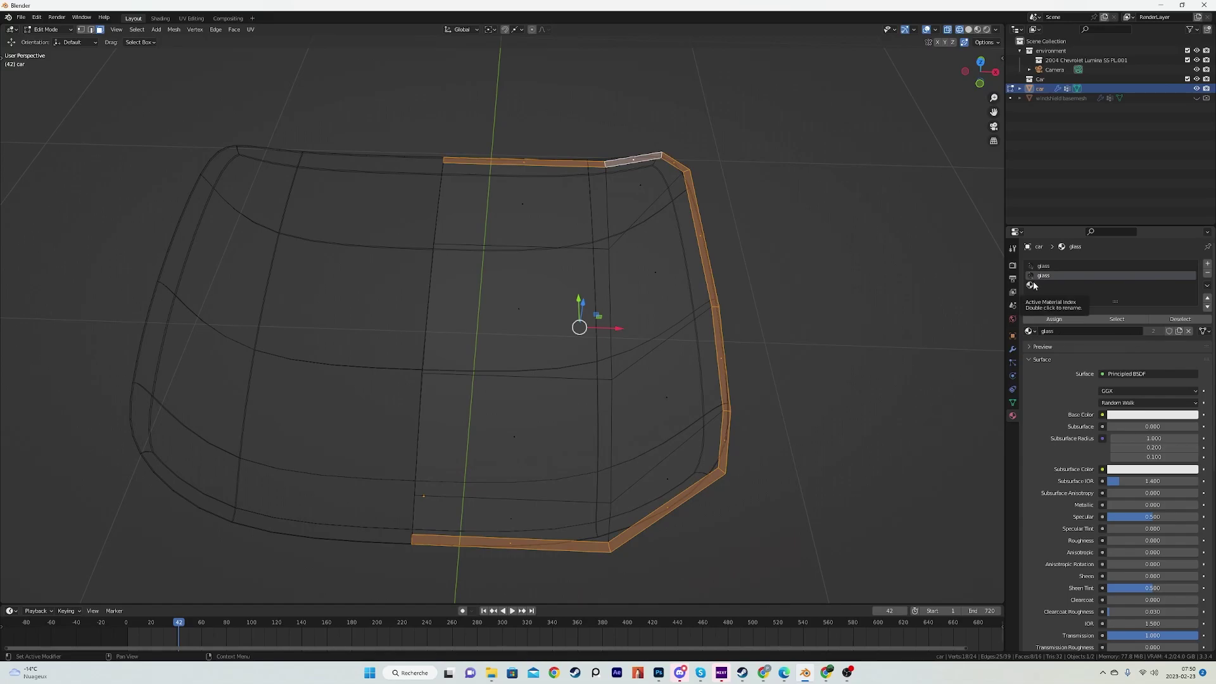
pyautogui.moveTo(725, 434); pyautogui.dragTo(627, 308, button='middle')
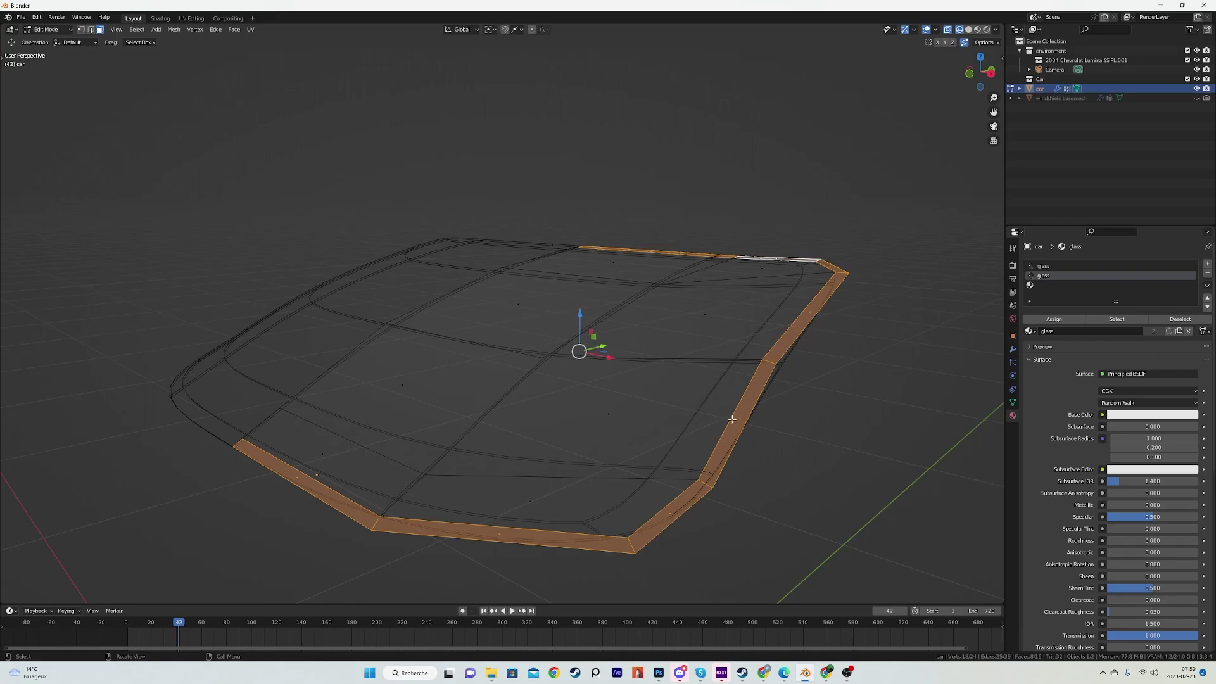
pyautogui.moveTo(627, 349); pyautogui.dragTo(684, 371, button='middle')
# Return to Object Mode in Rendered shading, deselect the windshield and examine its border from several angles
pyautogui.press('Tab')
pyautogui.press('z')
pyautogui.click(558, 343)
pyautogui.moveTo(493, 290)
pyautogui.mouseDown(button='middle')
pyautogui.moveTo(539, 297)
pyautogui.moveTo(504, 318)
pyautogui.mouseUp(button='middle')
pyautogui.hotkey('alt', 'a')
pyautogui.scroll(-1, 532, 293)
pyautogui.moveTo(359, 207); pyautogui.dragTo(448, 239, button='middle')
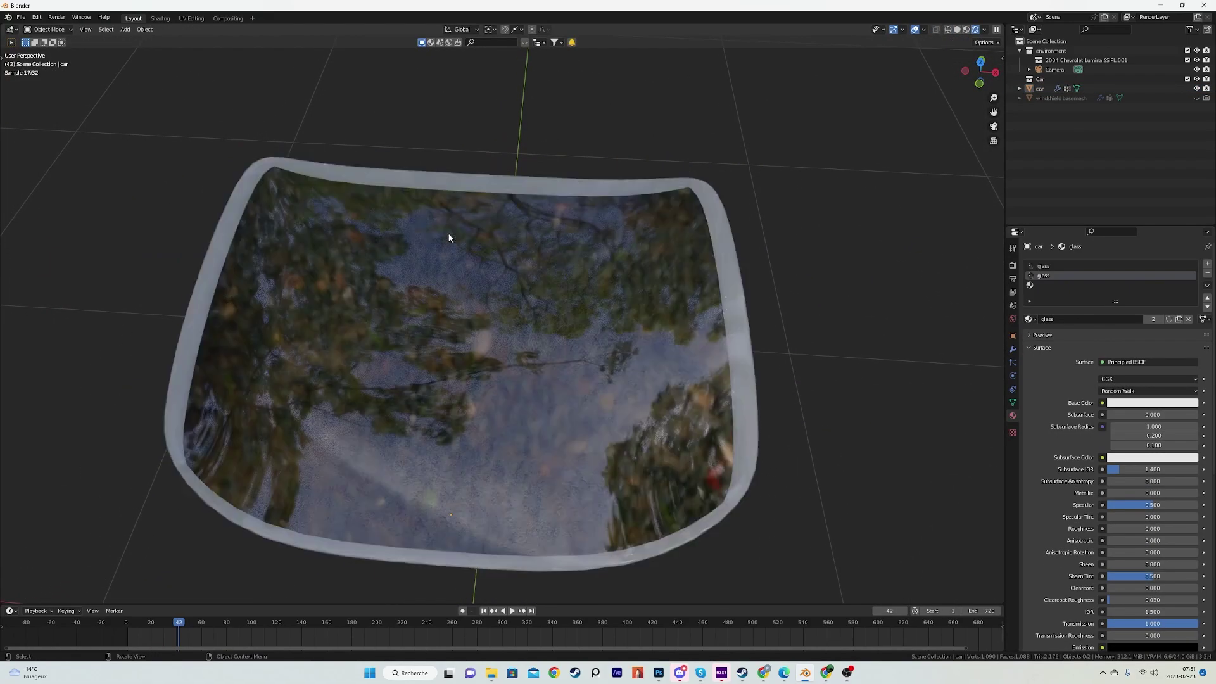
pyautogui.click(375, 187)
pyautogui.moveTo(1005, 225); pyautogui.dragTo(751, 354, button='middle')
pyautogui.hotkey('alt', 'a')
# Create a new material in the third slot and darken its base color to nearly black
pyautogui.click(1083, 286)
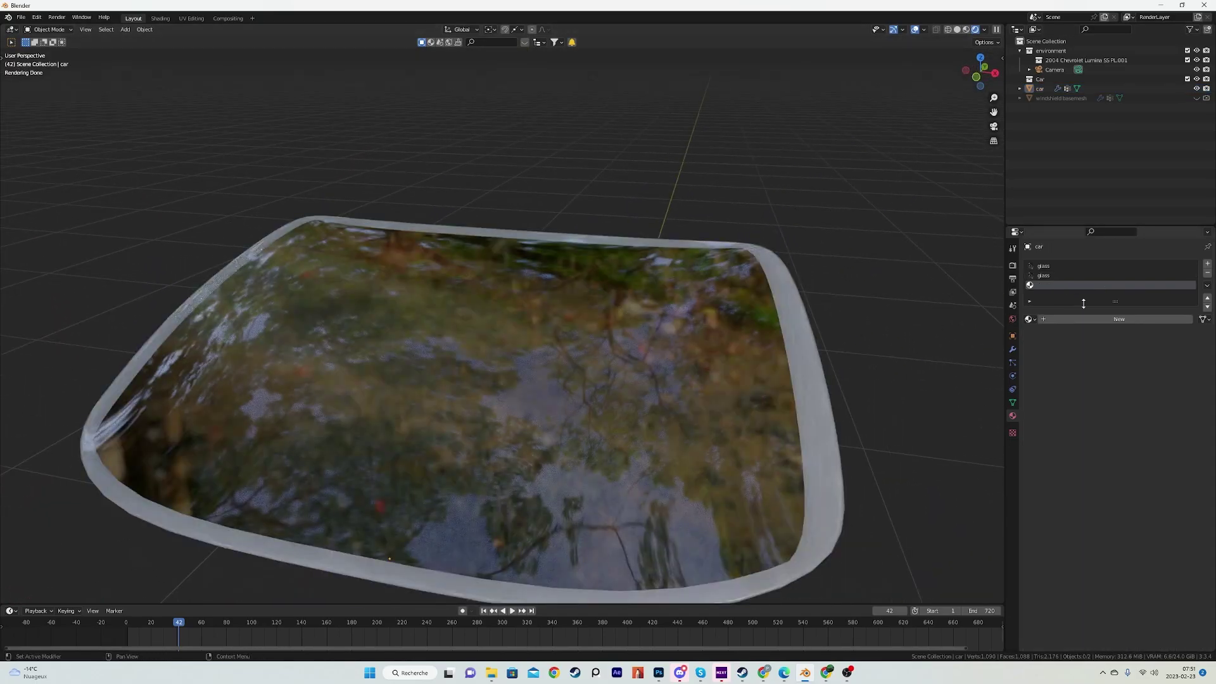
pyautogui.click(1085, 319)
pyautogui.click(1131, 403)
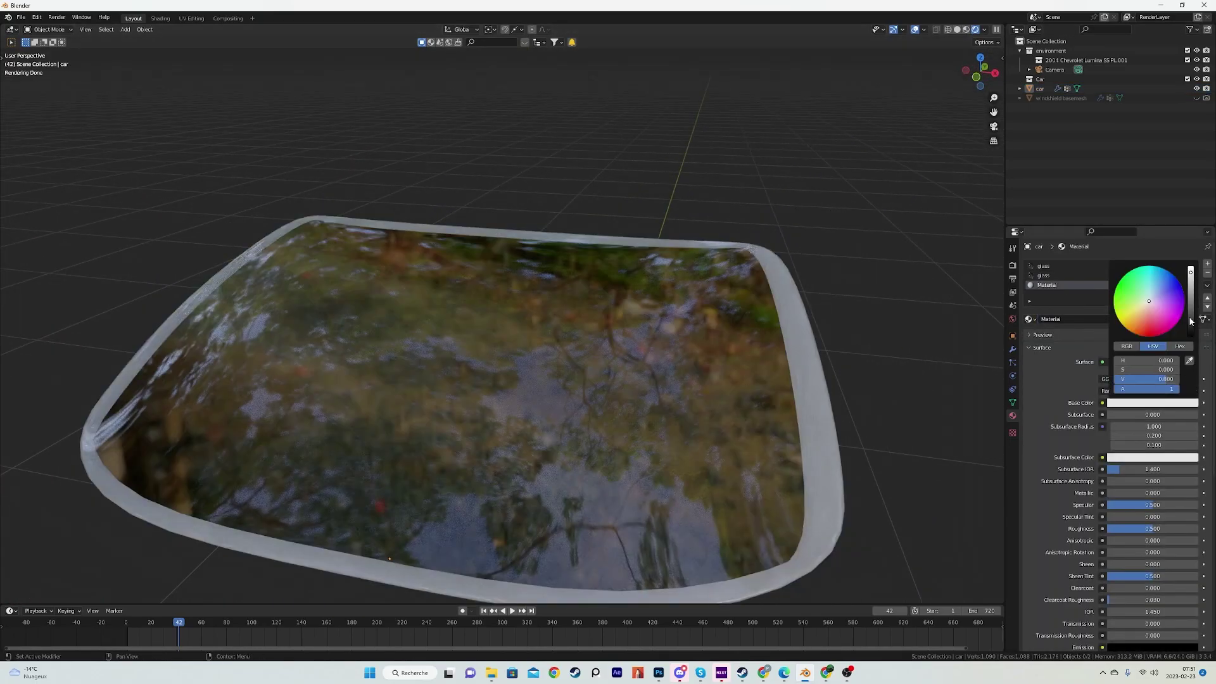
pyautogui.moveTo(1190, 272); pyautogui.dragTo(1191, 327)
# Select the windshield and examine the dark border up close in Edit Mode from several angles, ending in Object Mode
pyautogui.moveTo(754, 405); pyautogui.dragTo(711, 459, button='middle')
pyautogui.click(708, 434)
pyautogui.press('Tab')
pyautogui.scroll(2, 684, 327)
pyautogui.keyDown('shift'); pyautogui.moveTo(745, 249); pyautogui.dragTo(547, 372, button='middle'); pyautogui.keyUp('shift')
pyautogui.scroll(-10, 501, 459)
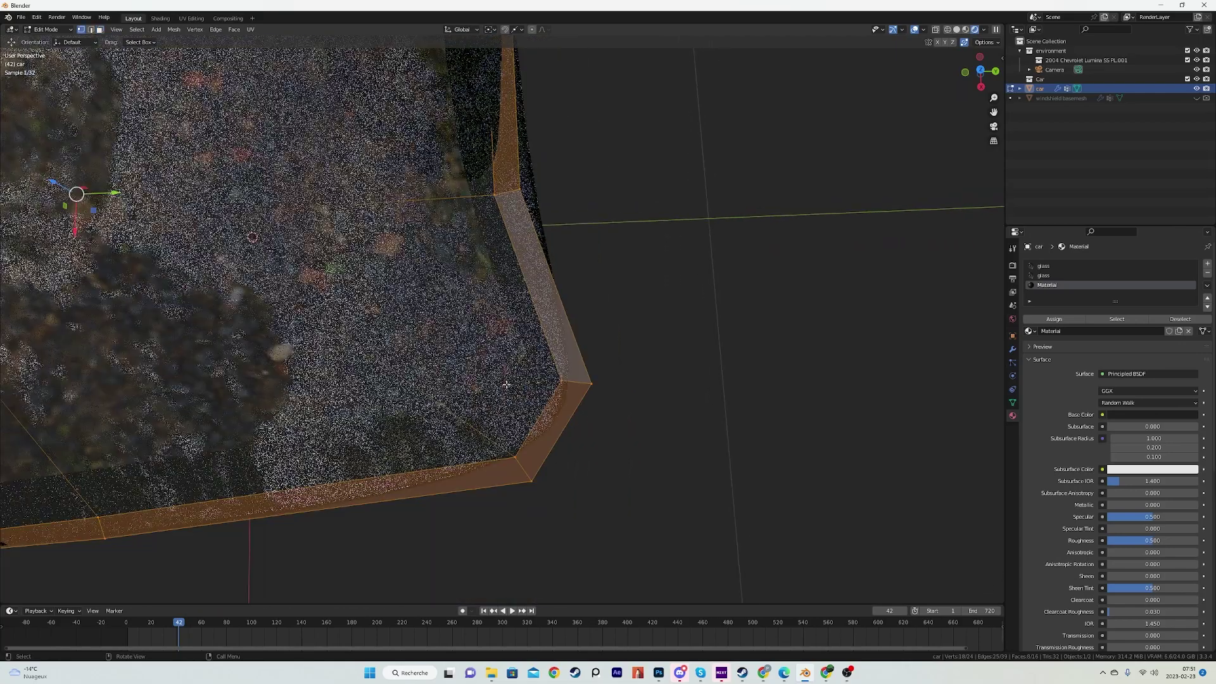
pyautogui.moveTo(212, 586); pyautogui.dragTo(538, 155, button='middle')
pyautogui.scroll(3, 576, 403)
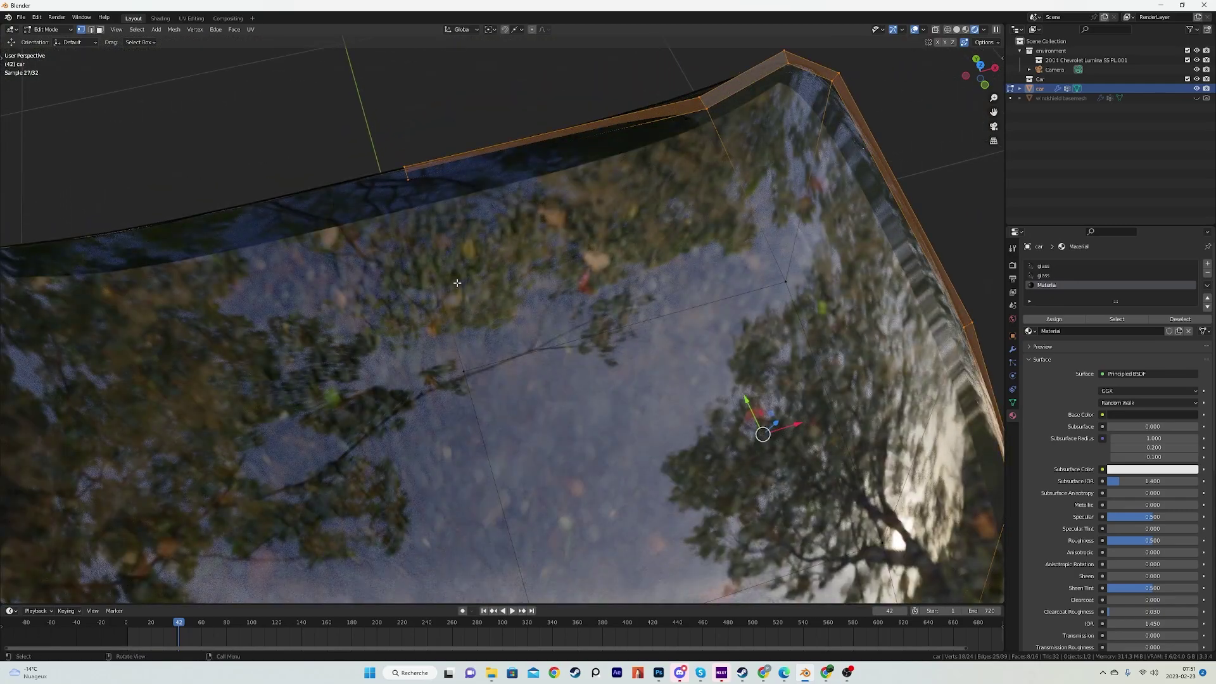
pyautogui.scroll(-5, 550, 192)
pyautogui.moveTo(709, 570); pyautogui.dragTo(635, 546, button='middle')
pyautogui.keyDown('shift'); pyautogui.moveTo(635, 546); pyautogui.dragTo(624, 303, button='middle'); pyautogui.keyUp('shift')
pyautogui.scroll(6, 624, 303)
pyautogui.press('Tab')
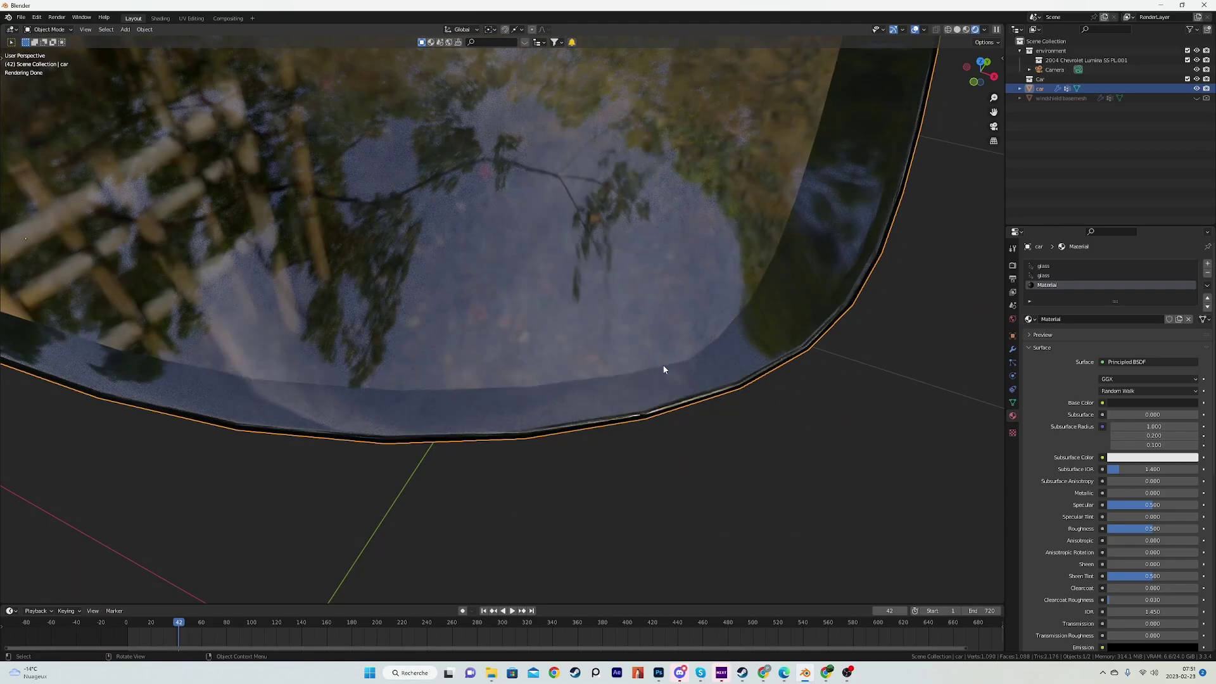
# Add a centred loop cut to the windshield mesh, running lengthwise between the mirror seam and the next edge column
pyautogui.scroll(-4, 627, 298)
pyautogui.press('Tab')
pyautogui.scroll(-2, 537, 275)
pyautogui.moveTo(437, 221); pyautogui.dragTo(473, 301, button='middle')
pyautogui.hotkey('ctrl', 'r')
pyautogui.click(485, 294)
pyautogui.rightClick(485, 294)
# Edge-slide the border's inner edge near the upper centre farther into the glass to widen the dark band
pyautogui.press('a')
pyautogui.scroll(2, 472, 301)
pyautogui.press('2')
pyautogui.click(505, 305)
pyautogui.press('g')
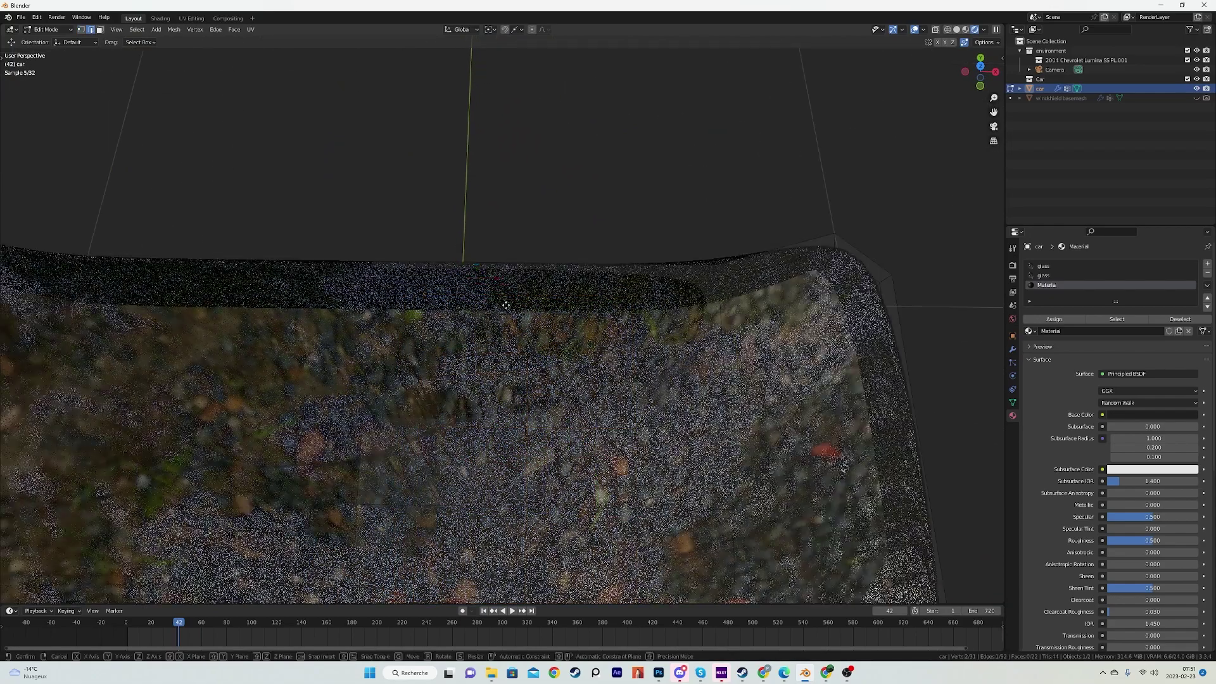
pyautogui.press('g')
pyautogui.click(505, 360)
# Try to vertex-slide the inner border vertex beside the widened upper section
pyautogui.press('1')
pyautogui.press('a')
pyautogui.click(717, 268)
pyautogui.hotkey('shift', 'v')
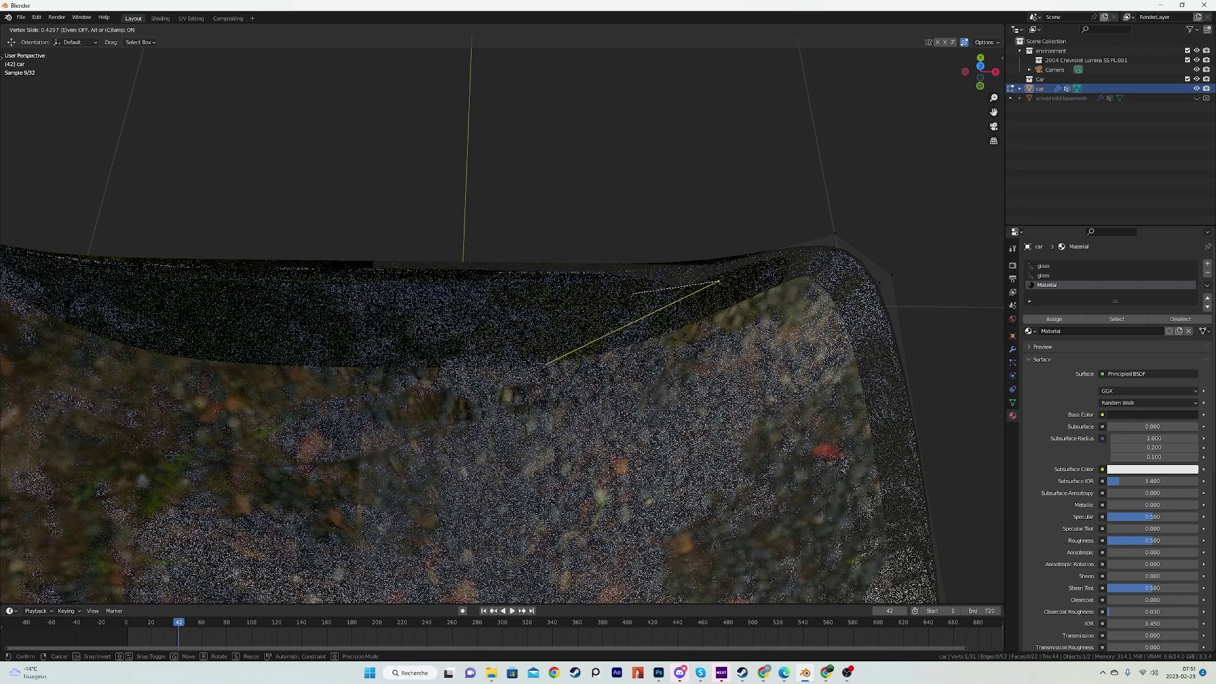
pyautogui.rightClick(625, 313)
# Examine the windshield surface in solid shading and review its Subdivision, Shrinkwrap and Solidify modifier settings
pyautogui.press('a')
pyautogui.press('z')
pyautogui.click(531, 309)
pyautogui.scroll(-3, 565, 304)
pyautogui.press('z')
pyautogui.click(609, 302)
pyautogui.scroll(2, 631, 323)
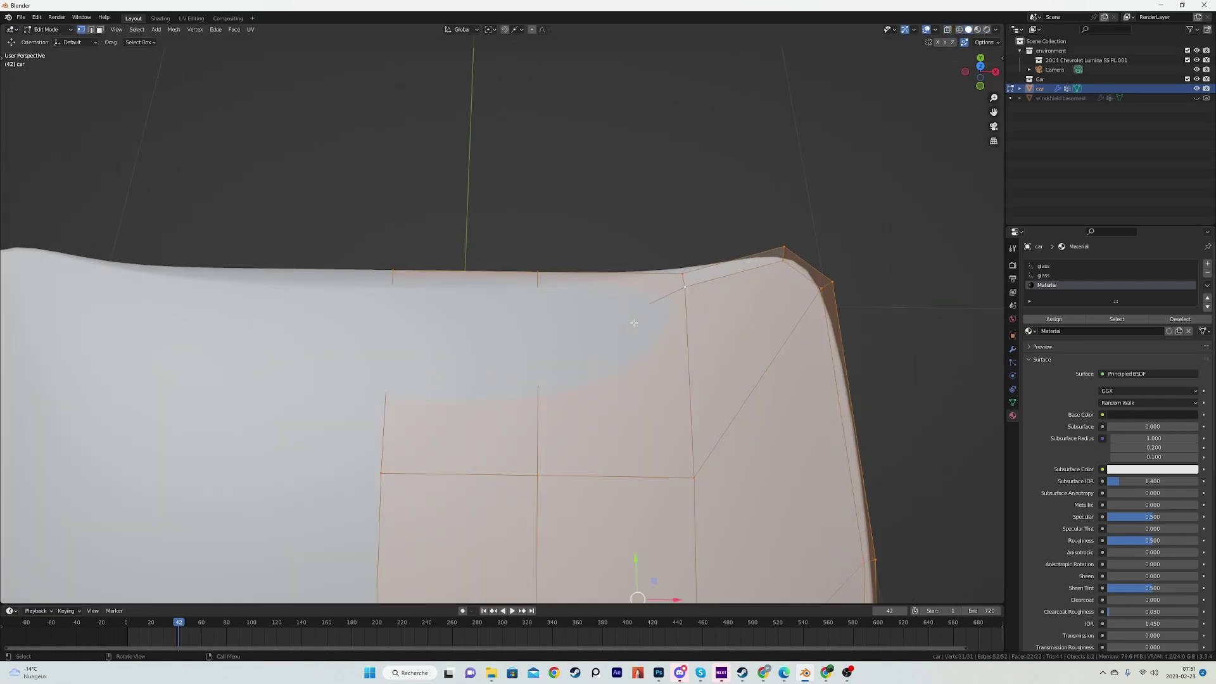
pyautogui.press('Tab')
pyautogui.scroll(-6, 682, 275)
pyautogui.moveTo(595, 273); pyautogui.dragTo(598, 282, button='middle')
pyautogui.scroll(2, 599, 283)
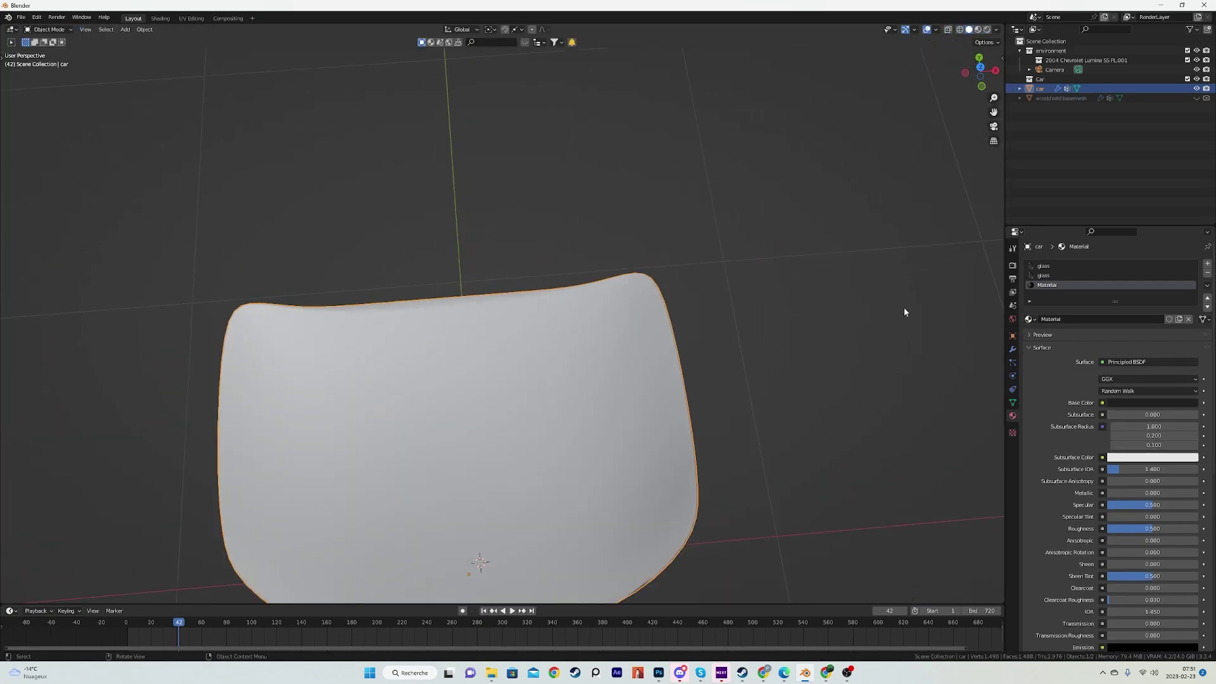
pyautogui.click(1012, 350)
pyautogui.scroll(-4, 1063, 488)
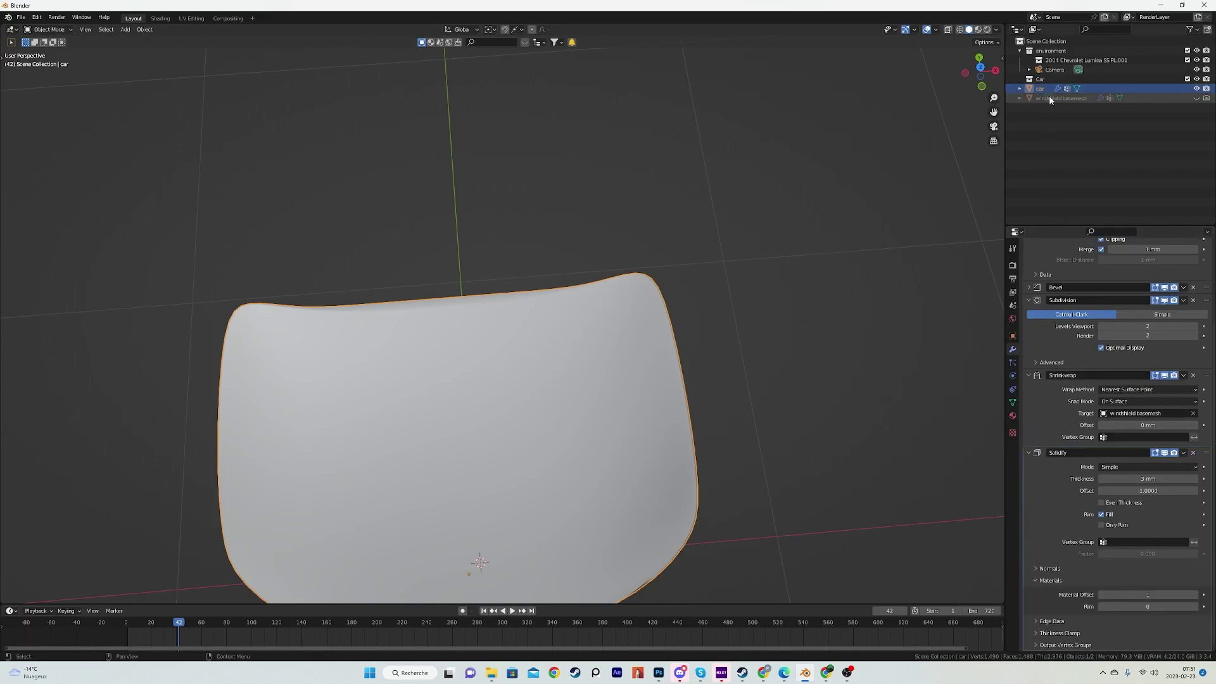
# In wireframe, box-select the inner border vertices near the upper centre and slide them along their edges
pyautogui.moveTo(697, 266); pyautogui.dragTo(553, 314, button='middle')
pyautogui.press('z')
pyautogui.press('Tab')
pyautogui.moveTo(420, 317); pyautogui.dragTo(438, 313, button='middle')
pyautogui.moveTo(396, 248); pyautogui.dragTo(547, 304)
pyautogui.press('g')
pyautogui.press('g')
pyautogui.click(547, 309)
pyautogui.press('Tab')
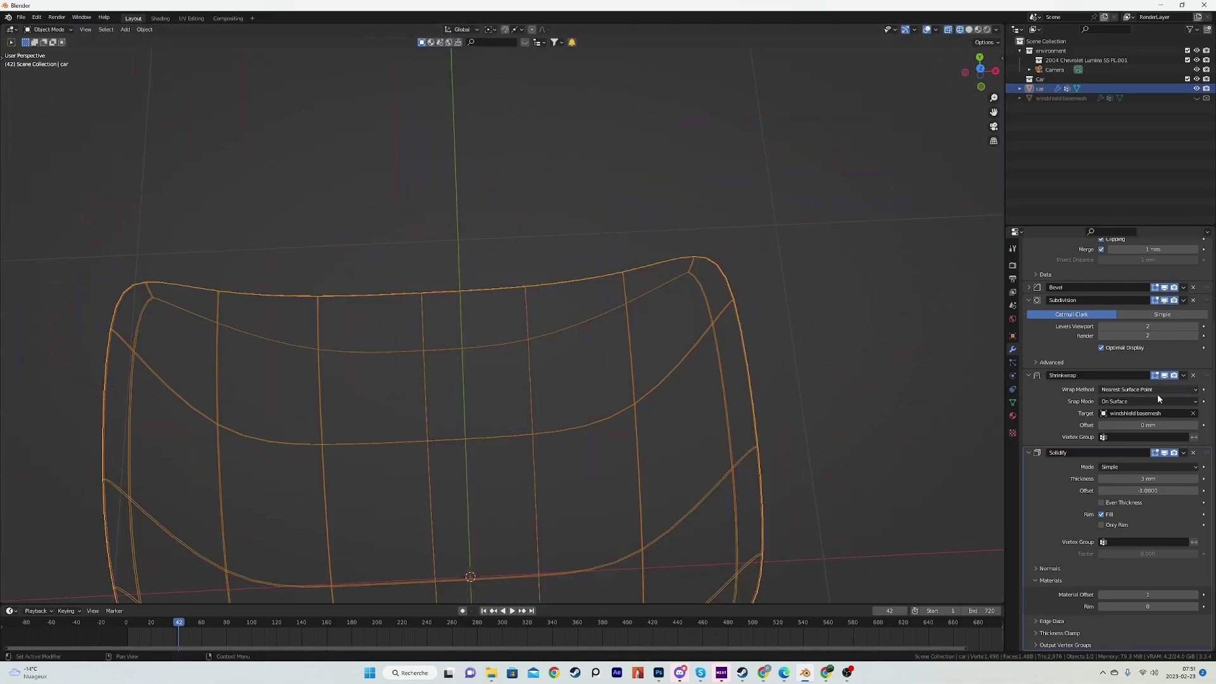
# Compare the whole mesh in wireframe and rendered shading to check the shape of the upper border
pyautogui.moveTo(418, 326)
pyautogui.mouseDown(button='middle')
pyautogui.moveTo(377, 266)
pyautogui.moveTo(503, 336)
pyautogui.moveTo(487, 405)
pyautogui.mouseUp(button='middle')
pyautogui.hotkey('alt', 'z')
pyautogui.press('Tab')
pyautogui.scroll(4, 549, 350)
pyautogui.hotkey('shift', 'z')
pyautogui.press('a')
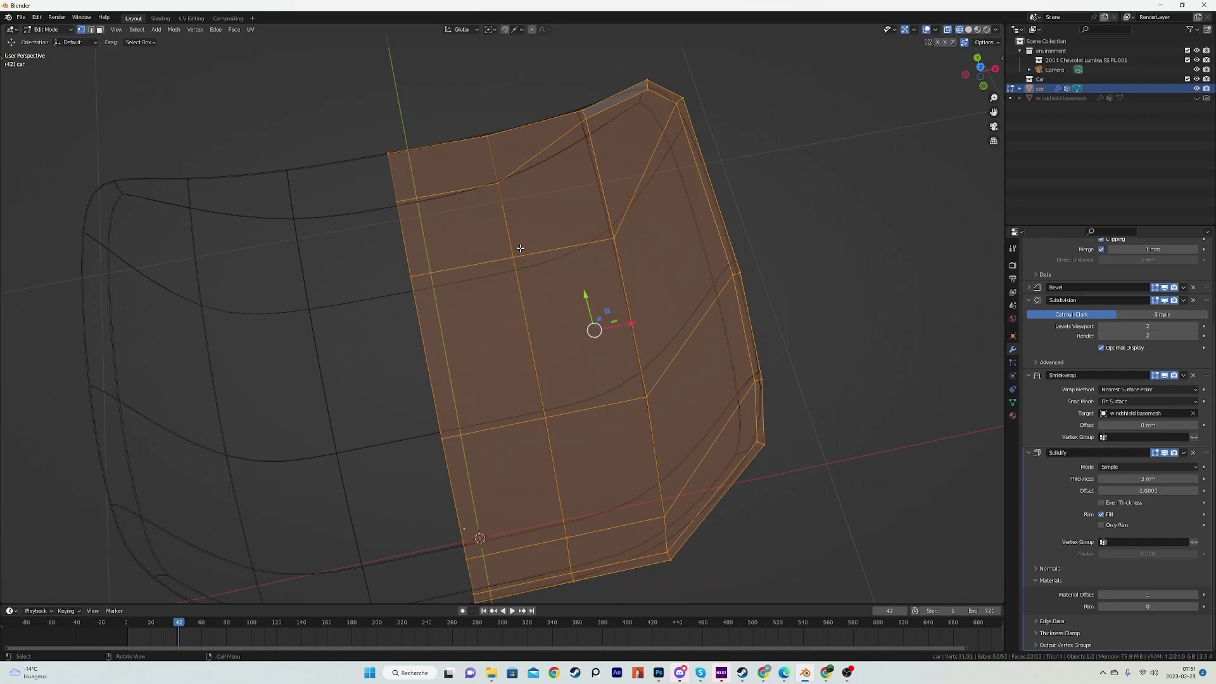
pyautogui.hotkey('shift', 'z')
pyautogui.keyDown('shift'); pyautogui.moveTo(447, 190); pyautogui.dragTo(513, 304, button='middle'); pyautogui.keyUp('shift')
pyautogui.scroll(2, 513, 304)
pyautogui.scroll(-5, 616, 272)
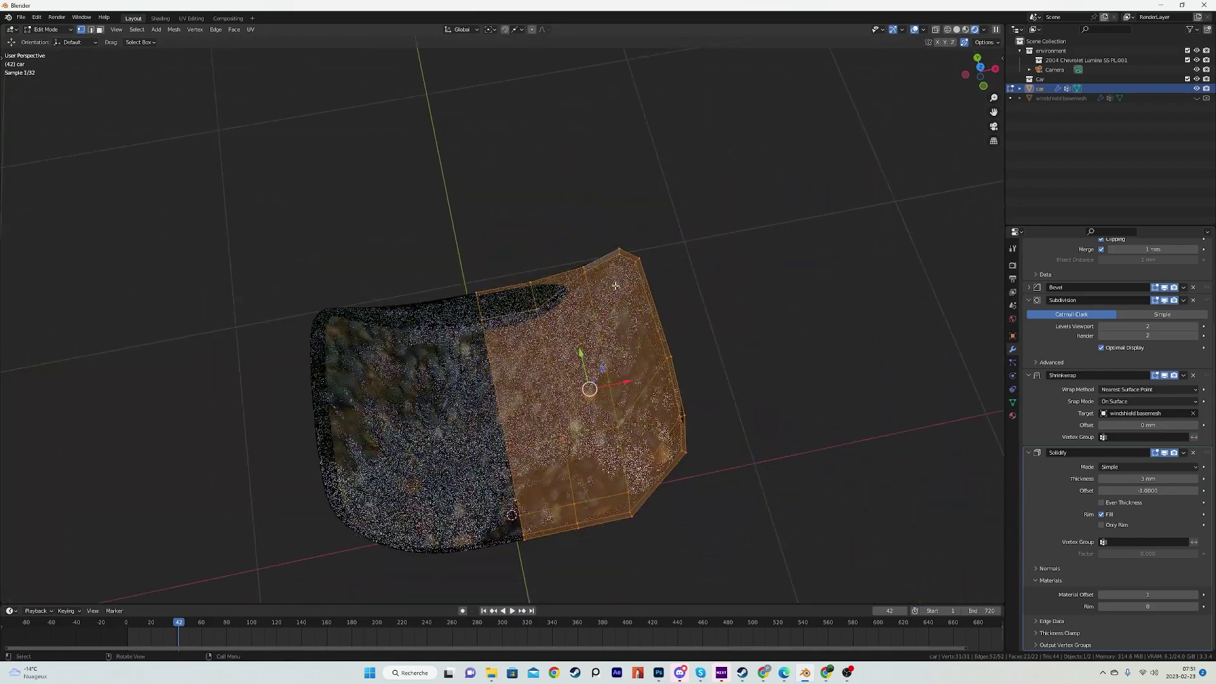
pyautogui.scroll(4, 616, 286)
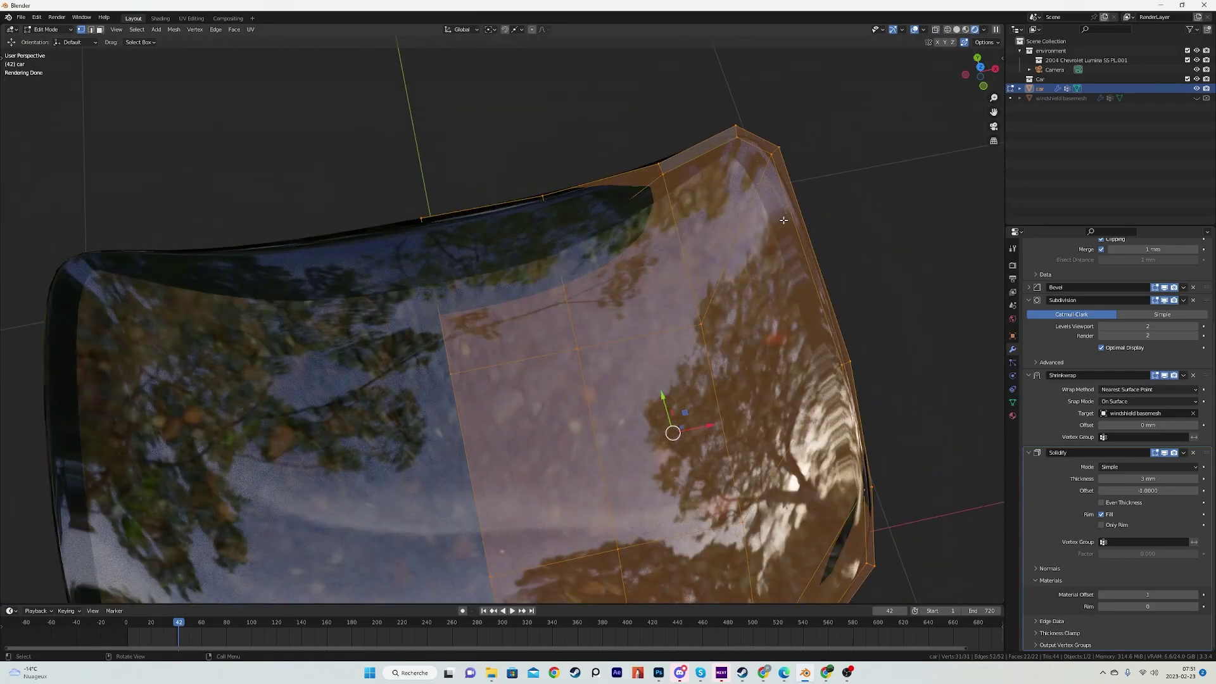
# Box-select the two vertices at the upper border and move them about 1 mm along Z in the right view
pyautogui.moveTo(776, 227)
pyautogui.mouseDown(button='middle')
pyautogui.moveTo(665, 177)
pyautogui.moveTo(676, 291)
pyautogui.moveTo(548, 315)
pyautogui.moveTo(542, 297)
pyautogui.mouseUp(button='middle')
pyautogui.scroll(3, 549, 315)
pyautogui.hotkey('shift', 'z')
pyautogui.moveTo(524, 232); pyautogui.dragTo(565, 302)
pyautogui.press('KP_3')
pyautogui.press('g')
pyautogui.press('z')
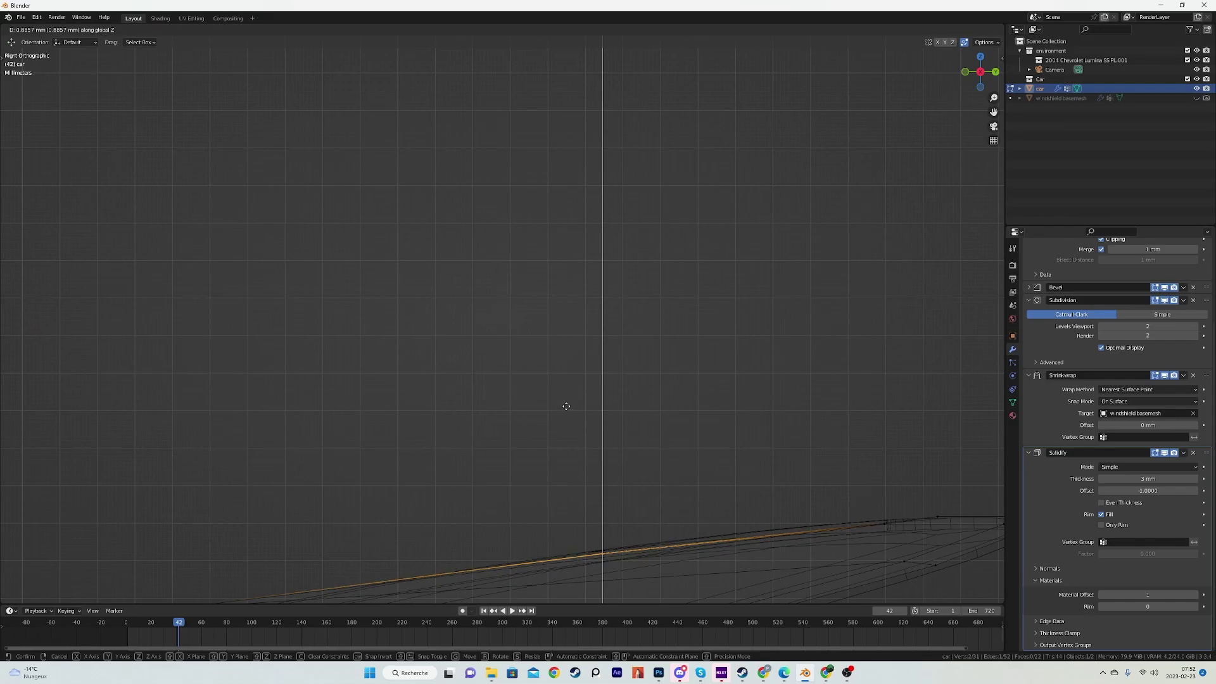
pyautogui.click(565, 403)
pyautogui.press('a')
# Inspect the adjusted upper border in Object Mode and rendered shading, and return to Edit Mode at the upper corner
pyautogui.press('Tab')
pyautogui.scroll(-8, 540, 407)
pyautogui.press('z')
pyautogui.moveTo(298, 426)
pyautogui.mouseDown(button='middle')
pyautogui.moveTo(516, 437)
pyautogui.moveTo(538, 415)
pyautogui.mouseUp(button='middle')
pyautogui.press('z')
pyautogui.moveTo(584, 321); pyautogui.dragTo(410, 412, button='middle')
pyautogui.scroll(4, 413, 394)
pyautogui.press('Tab')
pyautogui.scroll(2, 525, 378)
pyautogui.keyDown('shift'); pyautogui.moveTo(424, 342); pyautogui.dragTo(619, 386, button='middle'); pyautogui.keyUp('shift')
pyautogui.press('Tab')
pyautogui.press('Tab')
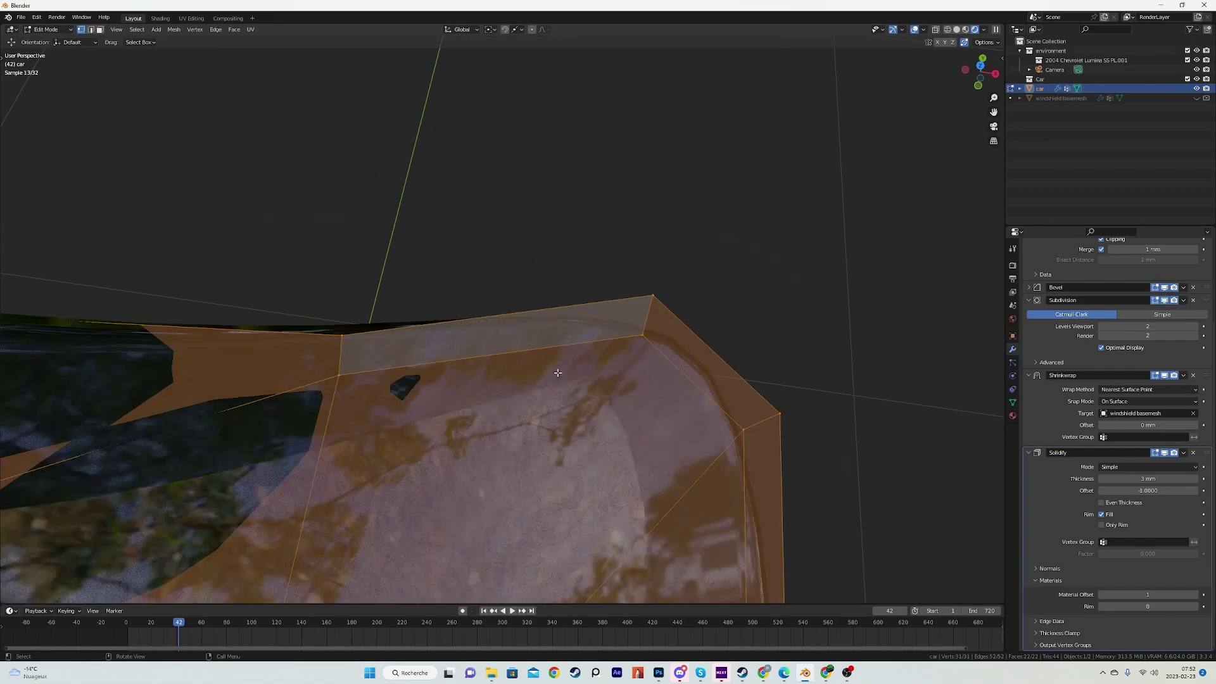
# Add a loop cut running around the border strip and slide it close to the strip's inner edge
pyautogui.hotkey('ctrl', 'r')
pyautogui.click(654, 321)
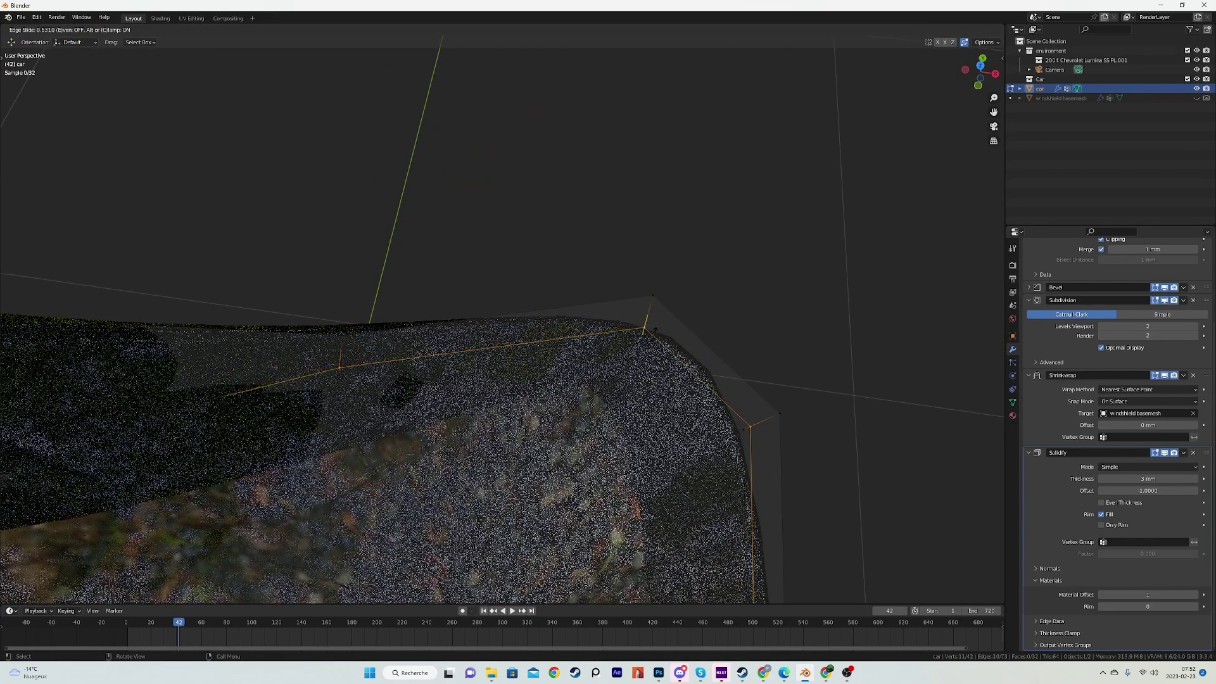
pyautogui.click(655, 330)
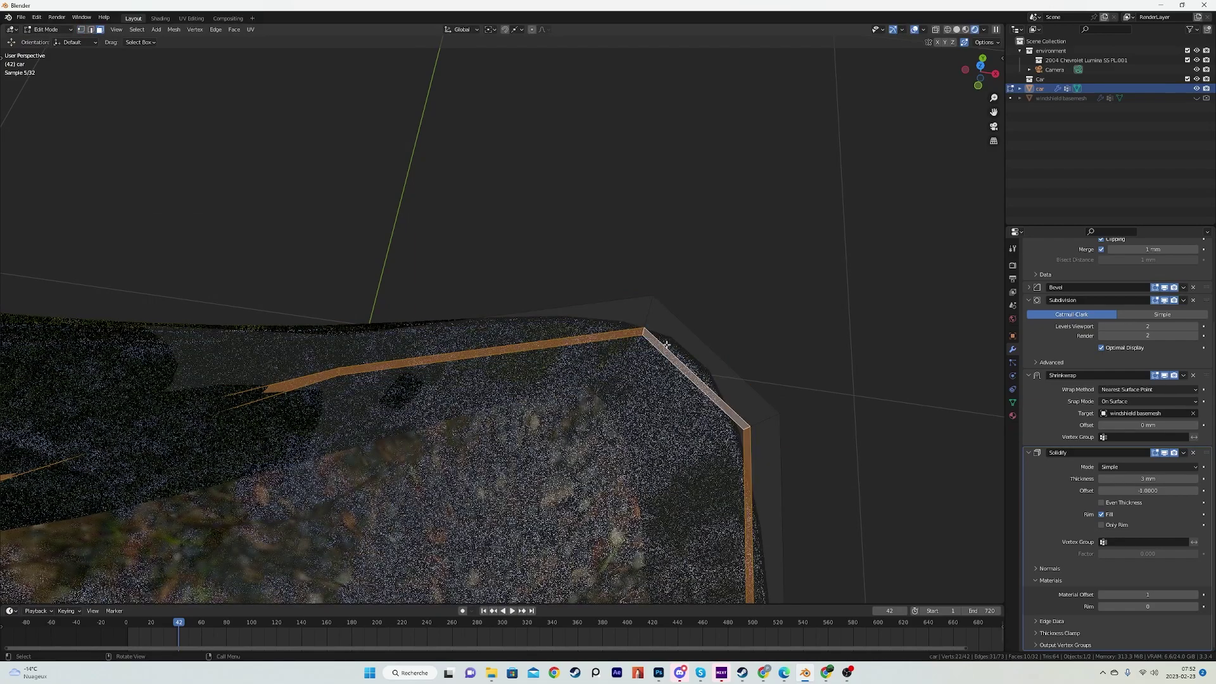
# Select the narrow inner face loop of the border and assign it to the first glass material slot
pyautogui.click(1013, 415)
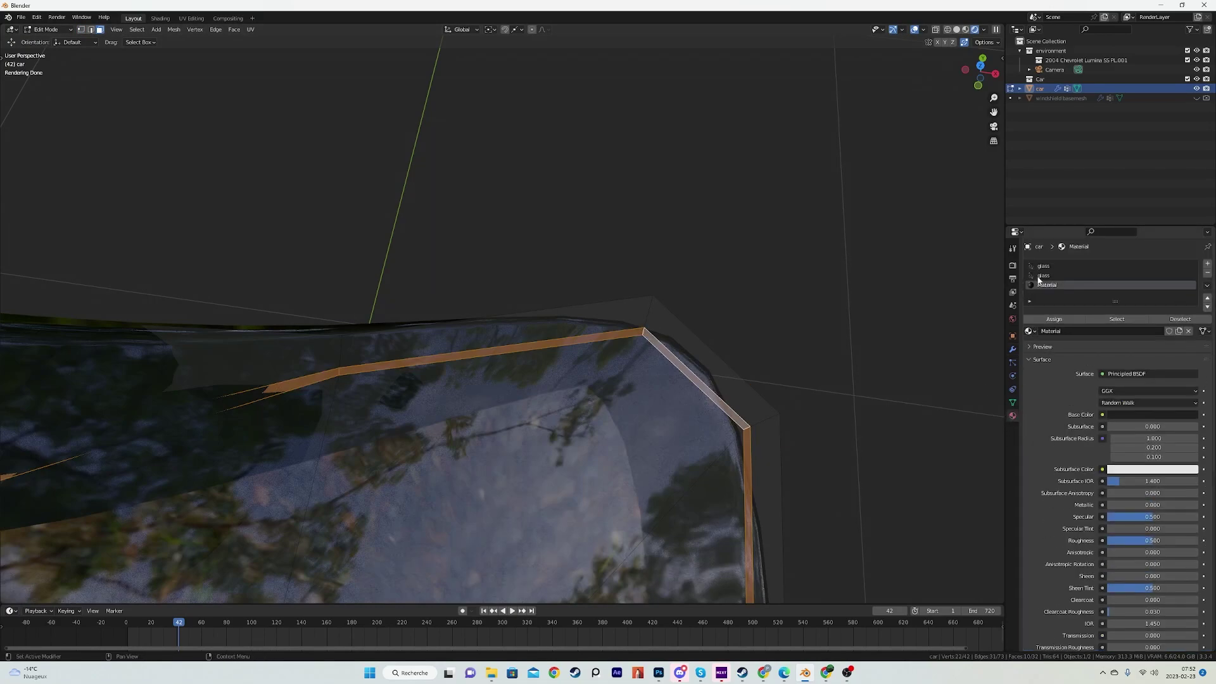
pyautogui.click(1032, 278)
pyautogui.click(1035, 320)
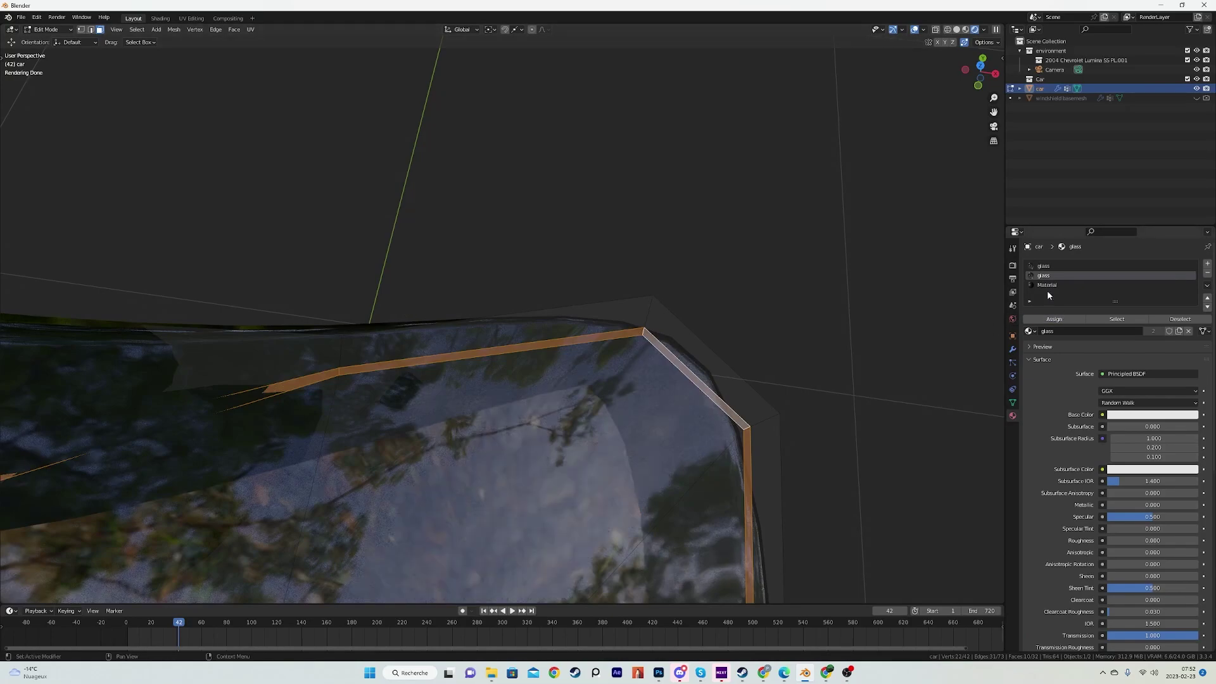
pyautogui.click(1049, 267)
pyautogui.click(1055, 320)
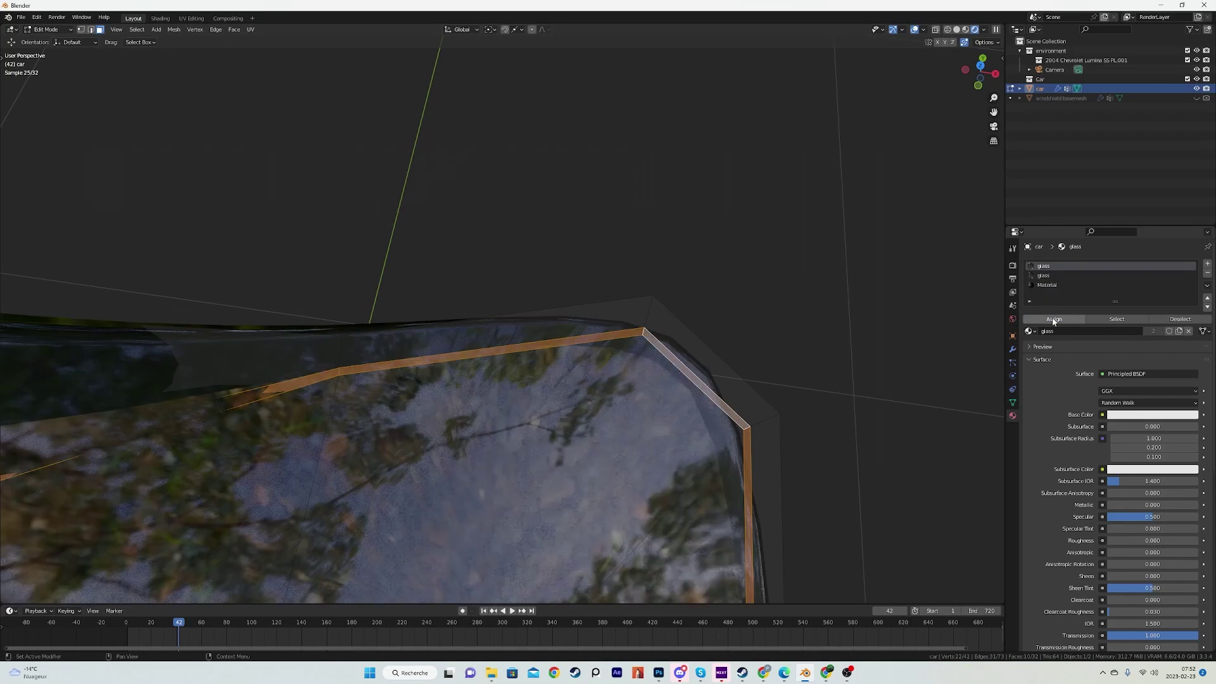
# Return to Object Mode and examine the rendered windshield and its thinner border from several angles
pyautogui.scroll(-8, 644, 244)
pyautogui.press('Tab')
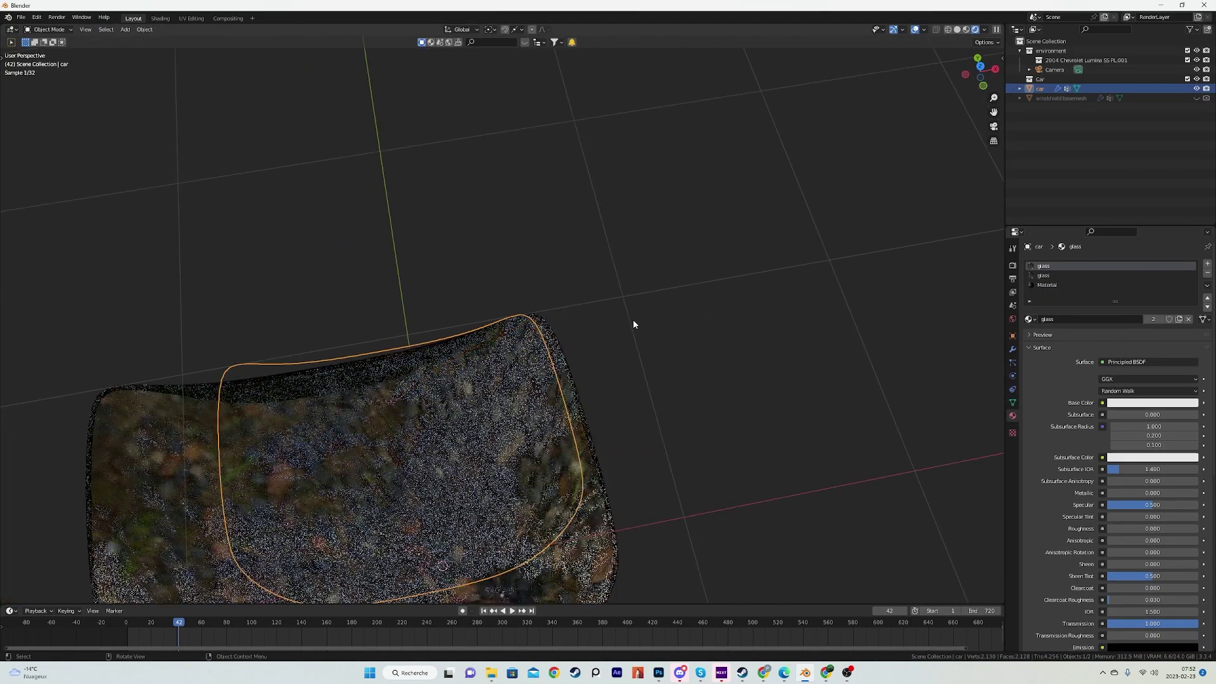
pyautogui.scroll(-2, 632, 319)
pyautogui.moveTo(696, 288); pyautogui.dragTo(571, 392, button='middle')
pyautogui.click(544, 377)
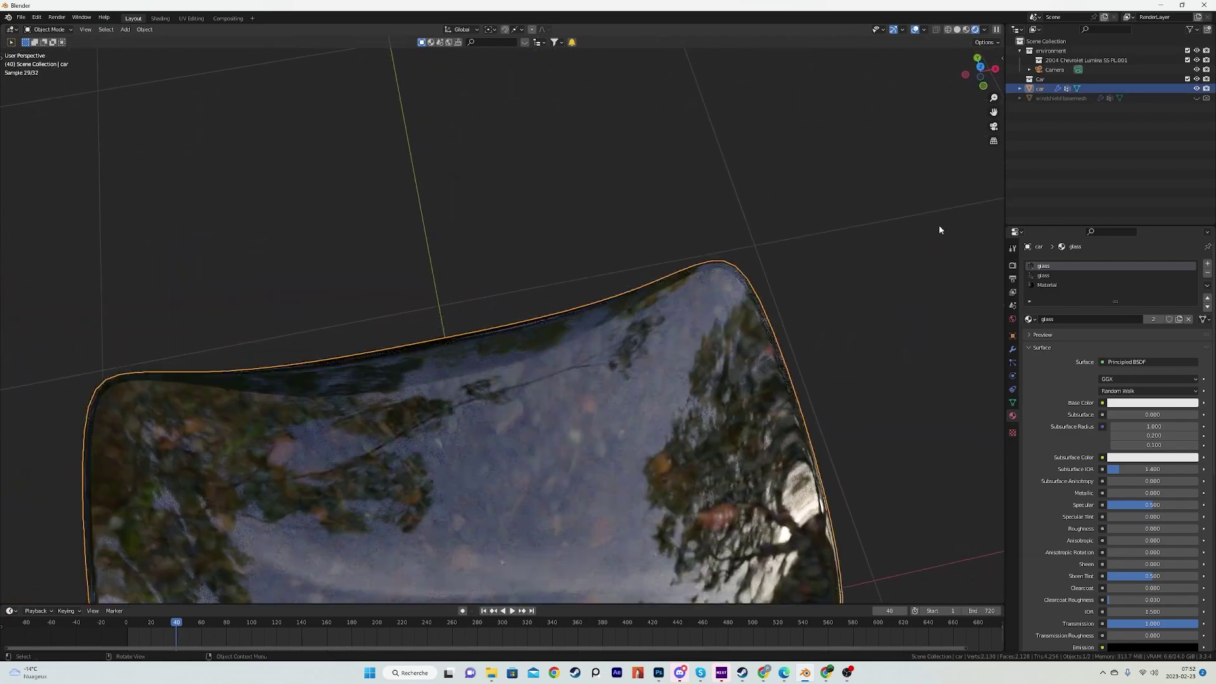
pyautogui.scroll(-4, 613, 293)
pyautogui.moveTo(613, 294); pyautogui.dragTo(483, 366, button='middle')
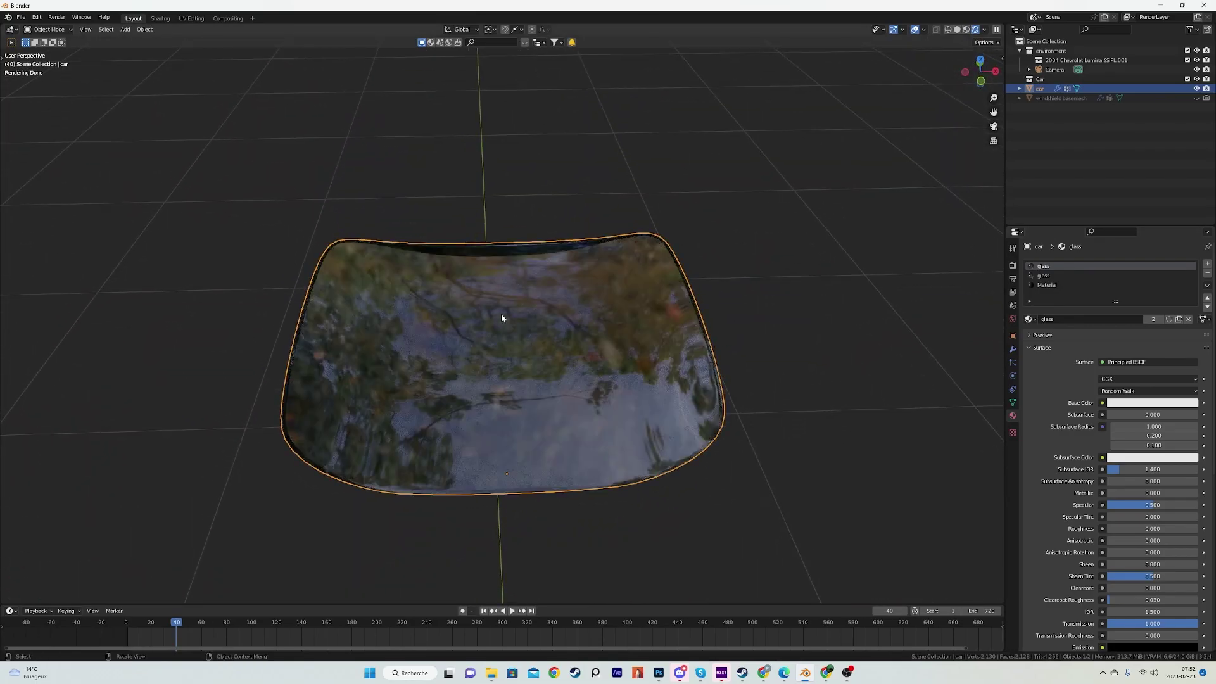
# In Edit Mode with vertex selection, select the border's edge loop near the upper edge and edge-slide it
pyautogui.press('Tab')
pyautogui.moveTo(495, 339); pyautogui.dragTo(523, 353, button='middle')
pyautogui.press('1')
pyautogui.scroll(3, 522, 353)
pyautogui.scroll(3, 305, 381)
pyautogui.keyDown('shift'); pyautogui.moveTo(535, 305); pyautogui.dragTo(542, 261, button='middle'); pyautogui.keyUp('shift')
pyautogui.keyDown('alt'); pyautogui.click(562, 312); pyautogui.keyUp('alt')
pyautogui.scroll(-3, 562, 312)
pyautogui.scroll(2, 542, 261)
pyautogui.press('g')
pyautogui.press('g')
pyautogui.click(546, 276)
# Select the inner border edge loop at the windshield's side and edge-slide it
pyautogui.press('a')
pyautogui.keyDown('alt'); pyautogui.click(722, 280); pyautogui.keyUp('alt')
pyautogui.press('g')
pyautogui.press('g')
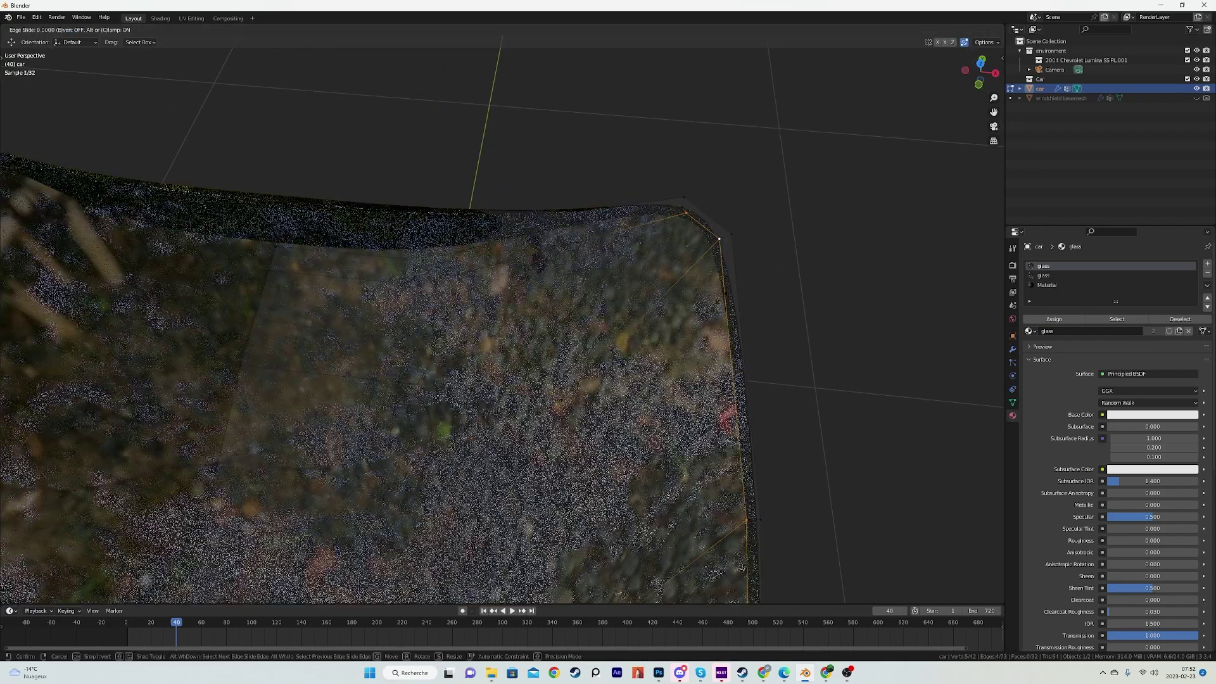
pyautogui.click(715, 276)
# Edge-slide the border loop picked at the upper corner to widen the dark band, and check it in Object Mode
pyautogui.press('a')
pyautogui.keyDown('alt'); pyautogui.click(695, 218); pyautogui.keyUp('alt')
pyautogui.press('g')
pyautogui.press('g')
pyautogui.click(488, 534)
pyautogui.press('Tab')
pyautogui.scroll(-5, 497, 329)
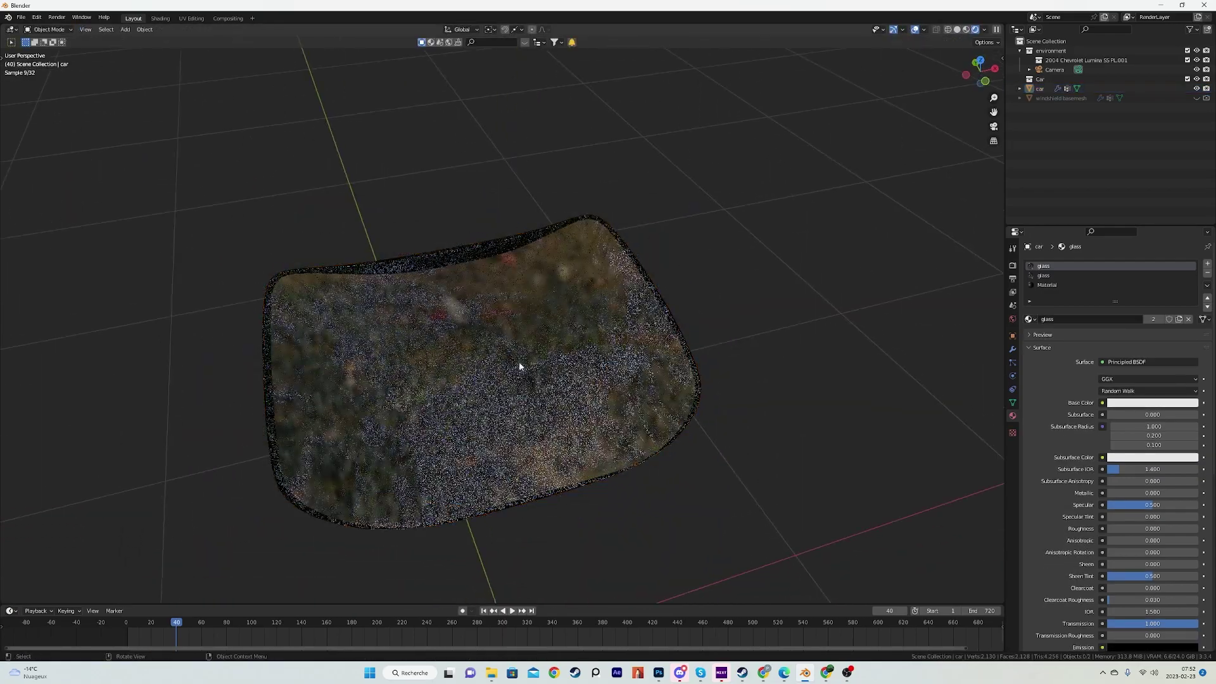
pyautogui.moveTo(519, 367); pyautogui.dragTo(587, 421, button='middle')
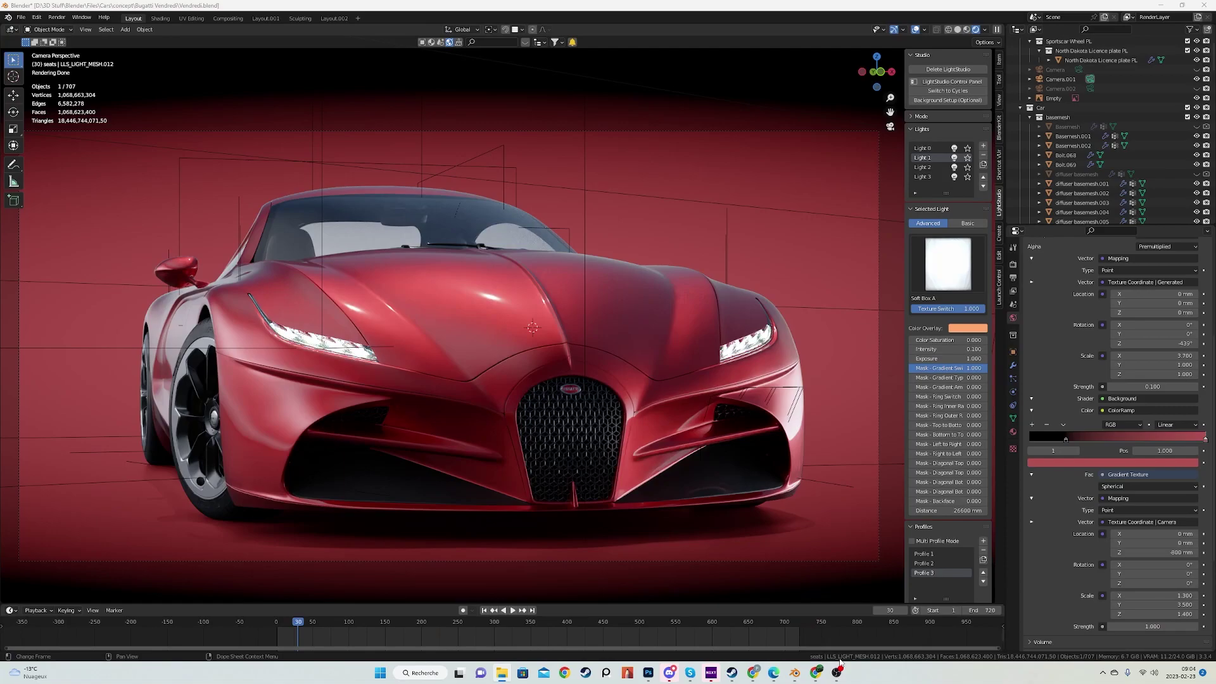